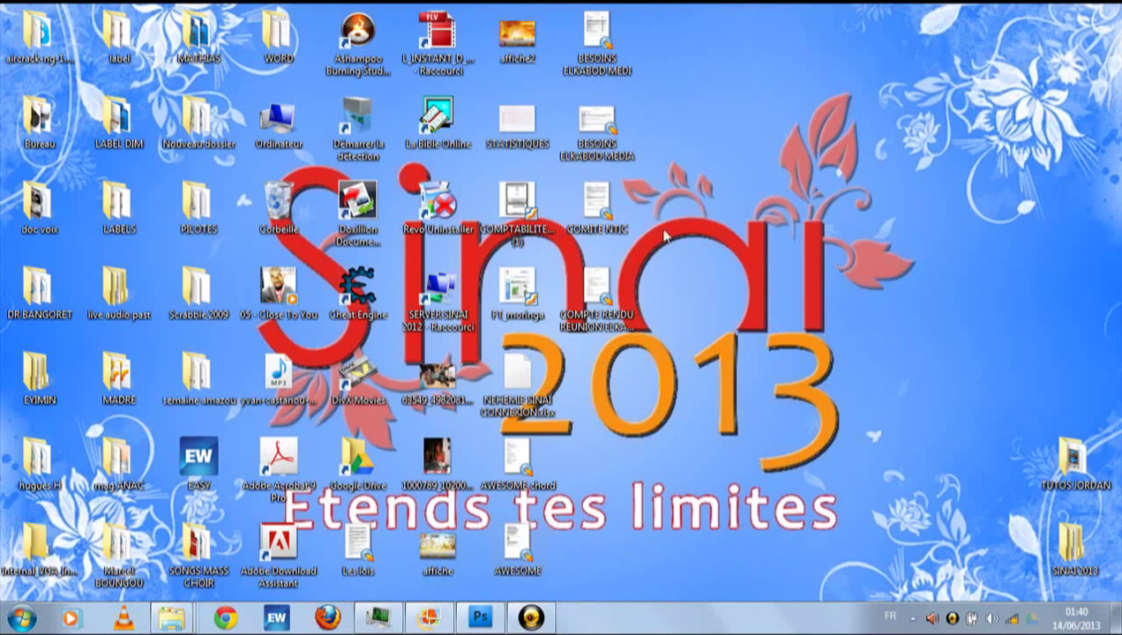
# - Switch to Photoshop and examine the marquee, magic wand, crop and eyedropper tool variants and the available file commands
pyautogui.click(480, 617)
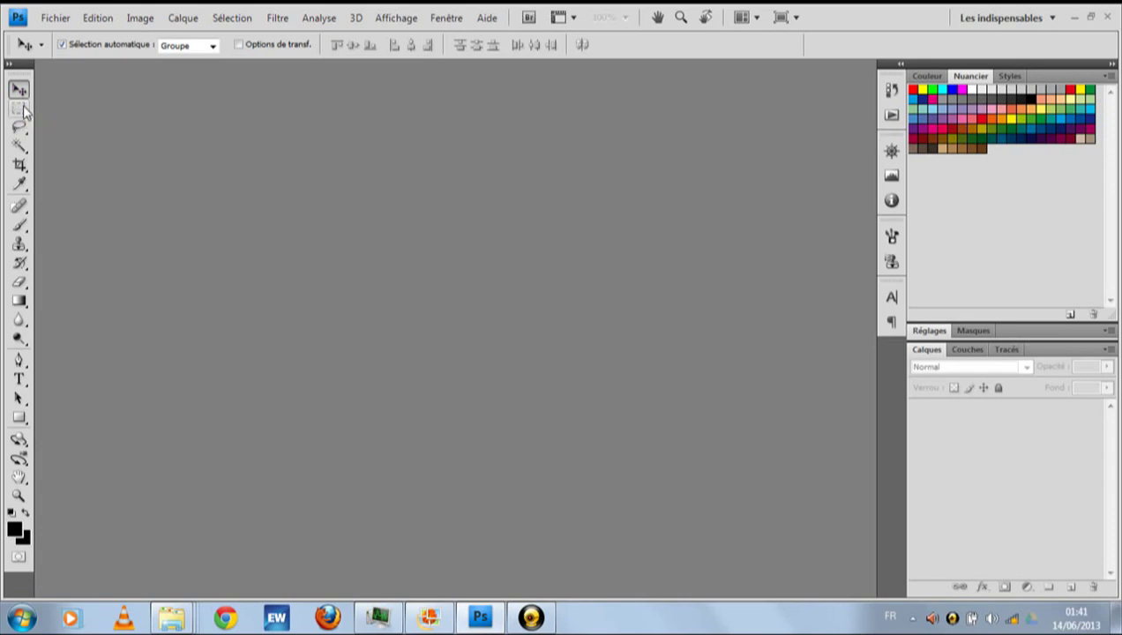
pyautogui.click(25, 110)
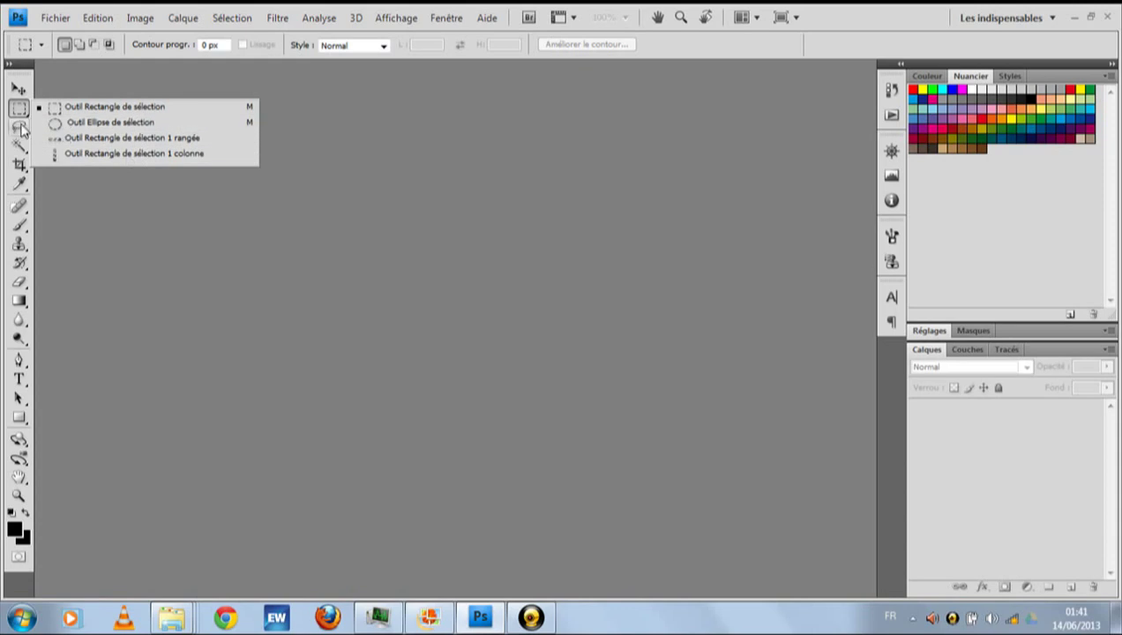
pyautogui.click(19, 129)
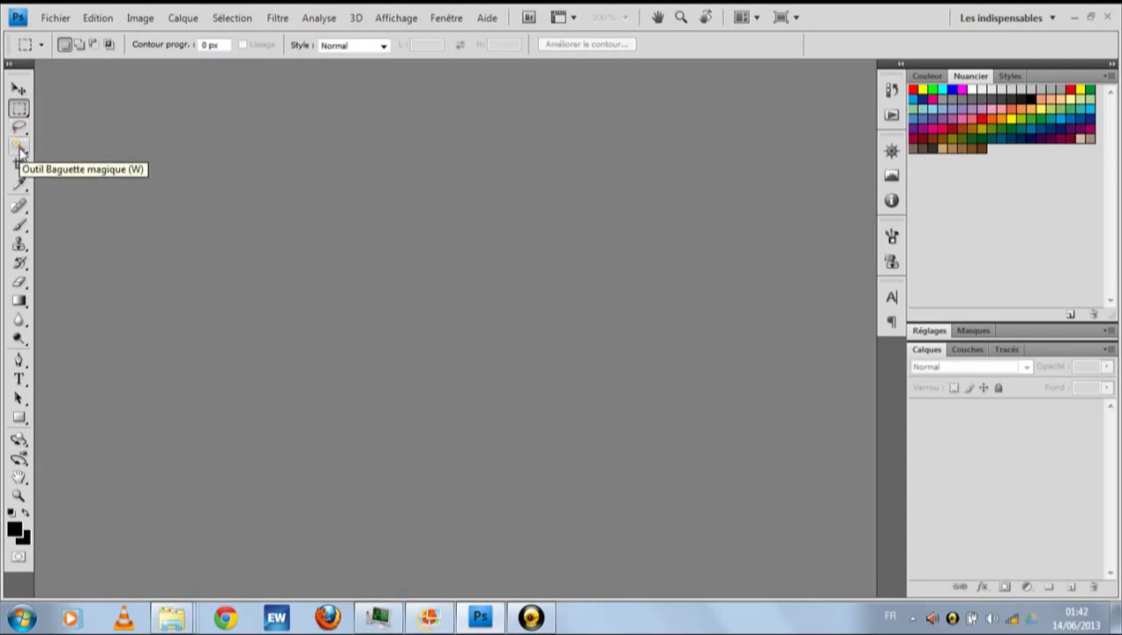
pyautogui.click(20, 147)
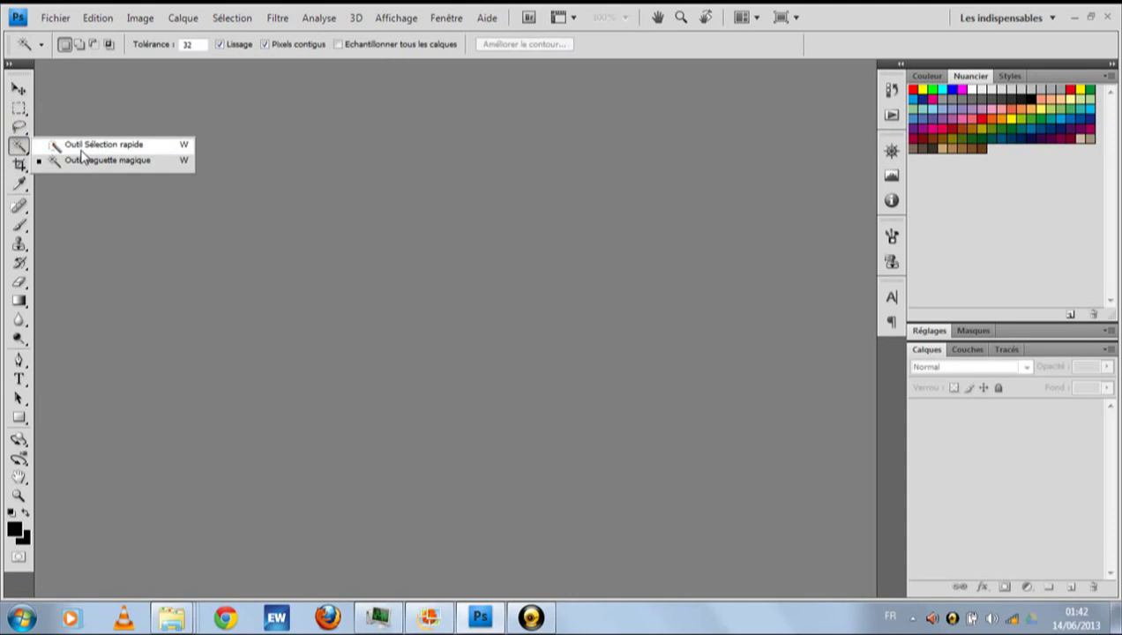
pyautogui.click(21, 149)
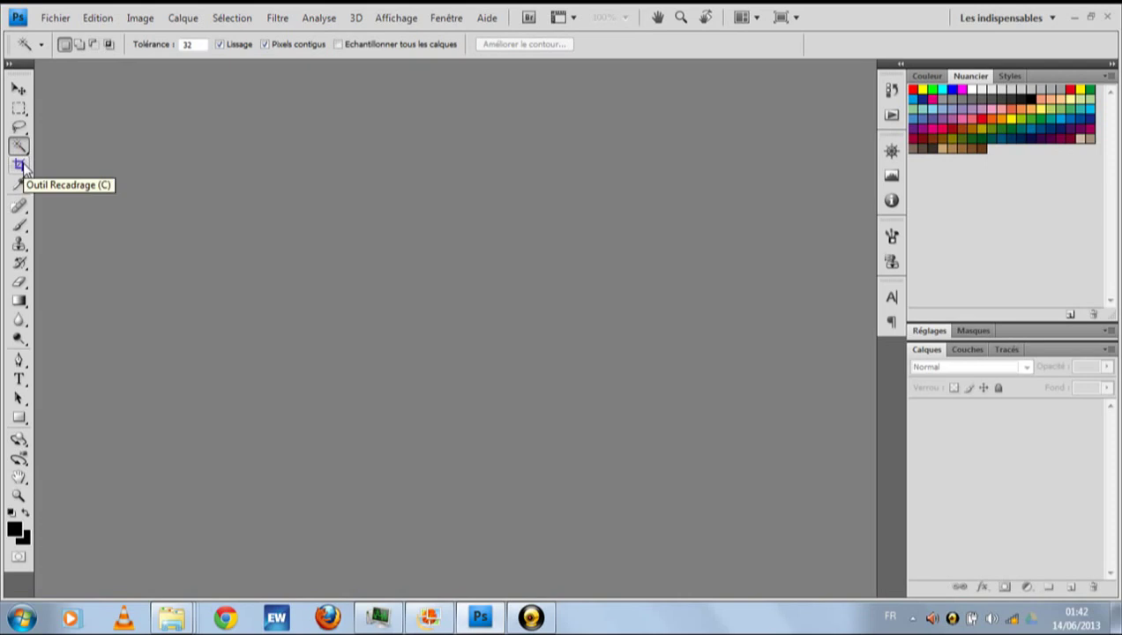
pyautogui.click(22, 166)
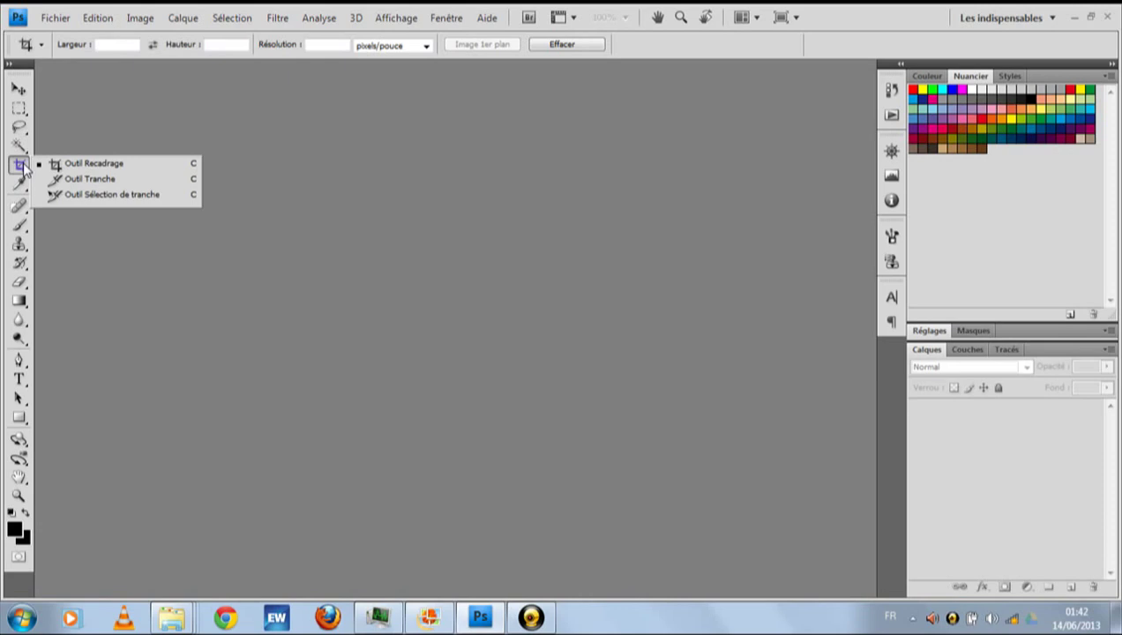
pyautogui.click(203, 303)
pyautogui.click(20, 183)
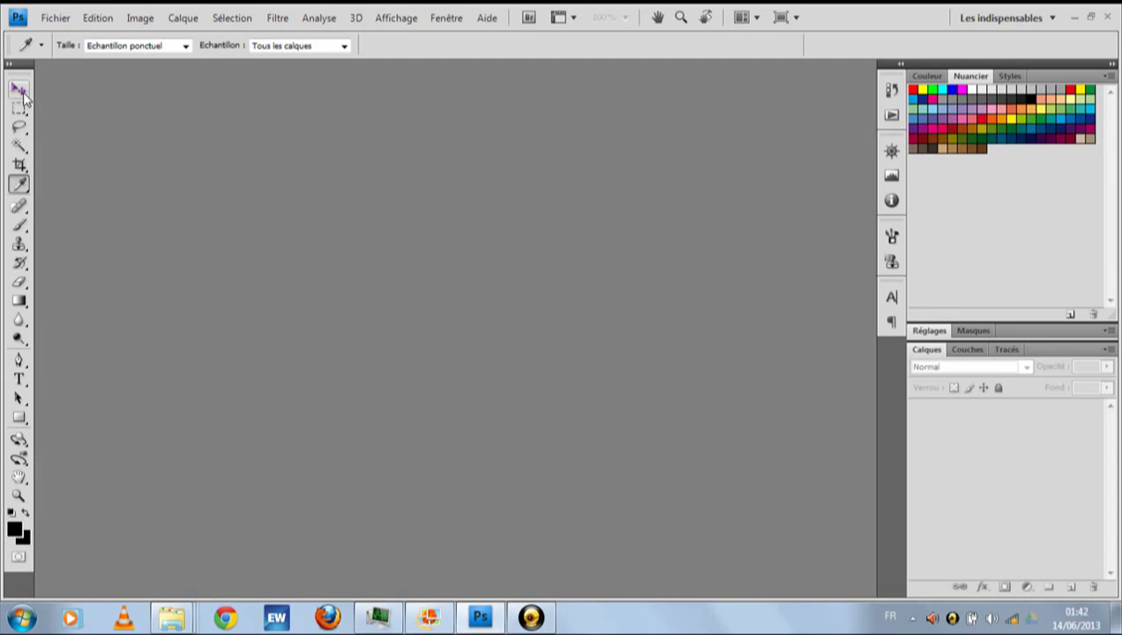
pyautogui.click(58, 19)
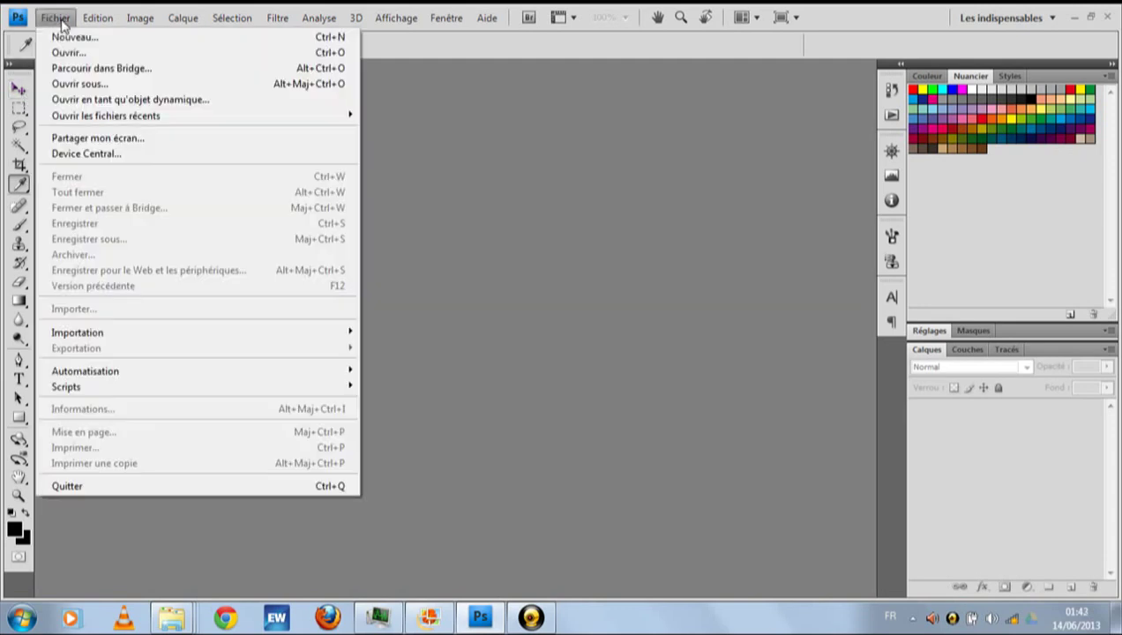
pyautogui.click(62, 25)
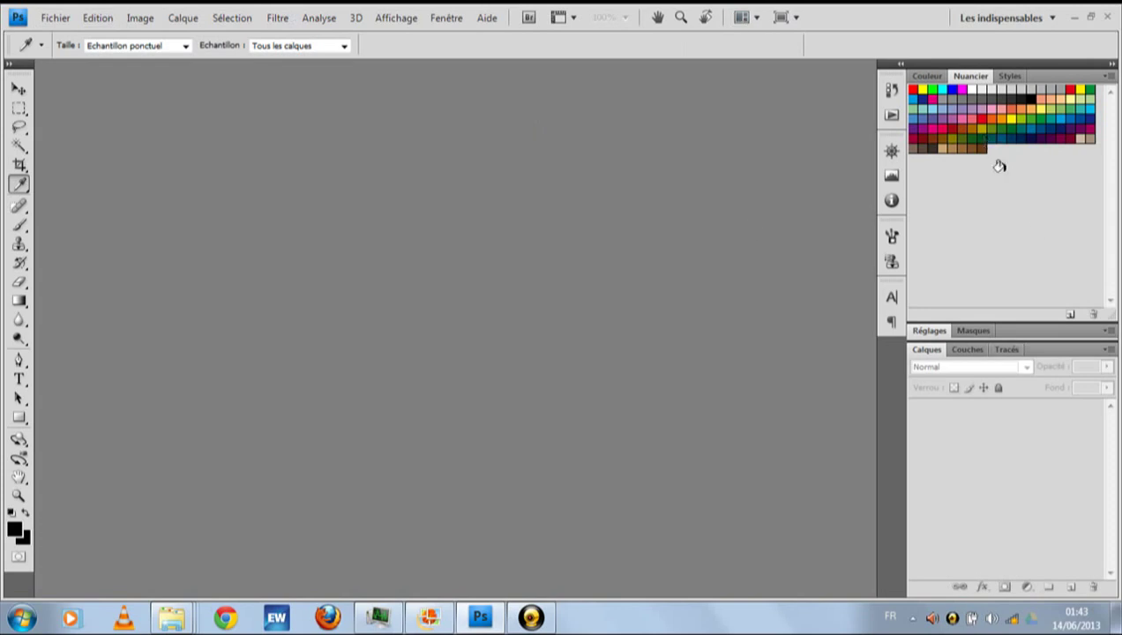
# - Examine the colour, swatch, style, adjustment, mask, layer, channel, path and document information displays
pyautogui.click(928, 77)
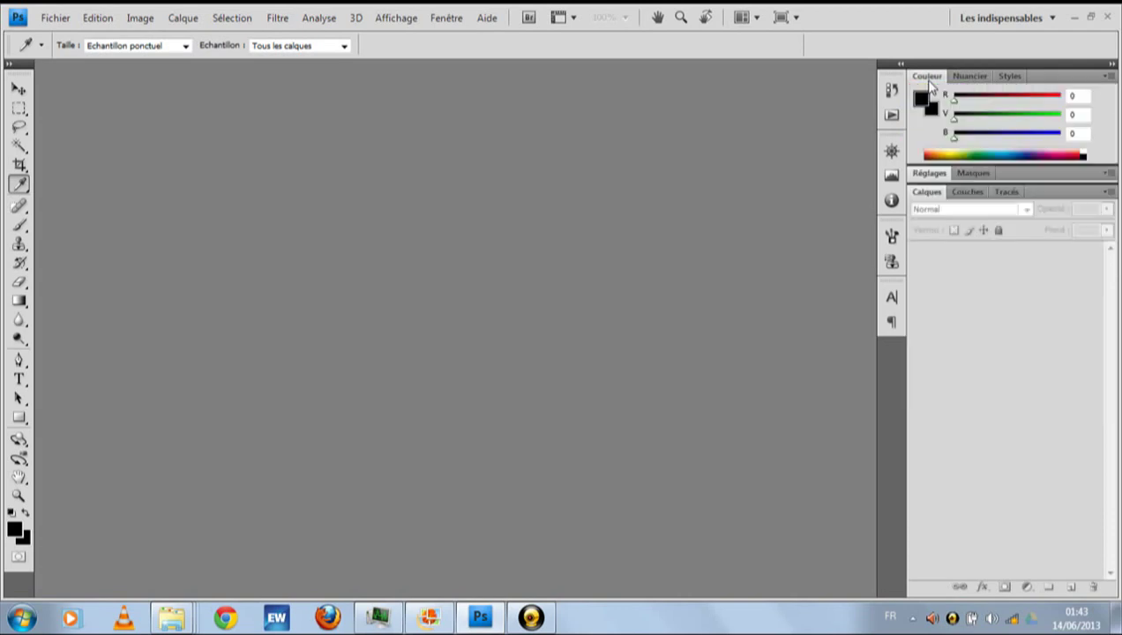
pyautogui.click(964, 75)
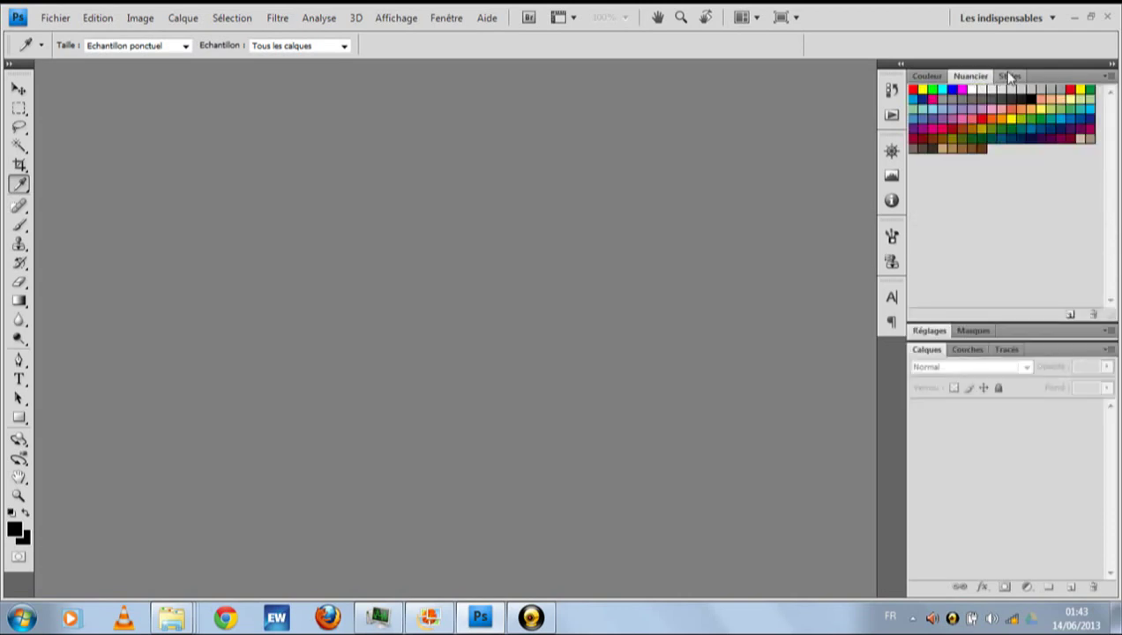
pyautogui.click(1011, 76)
pyautogui.click(1010, 77)
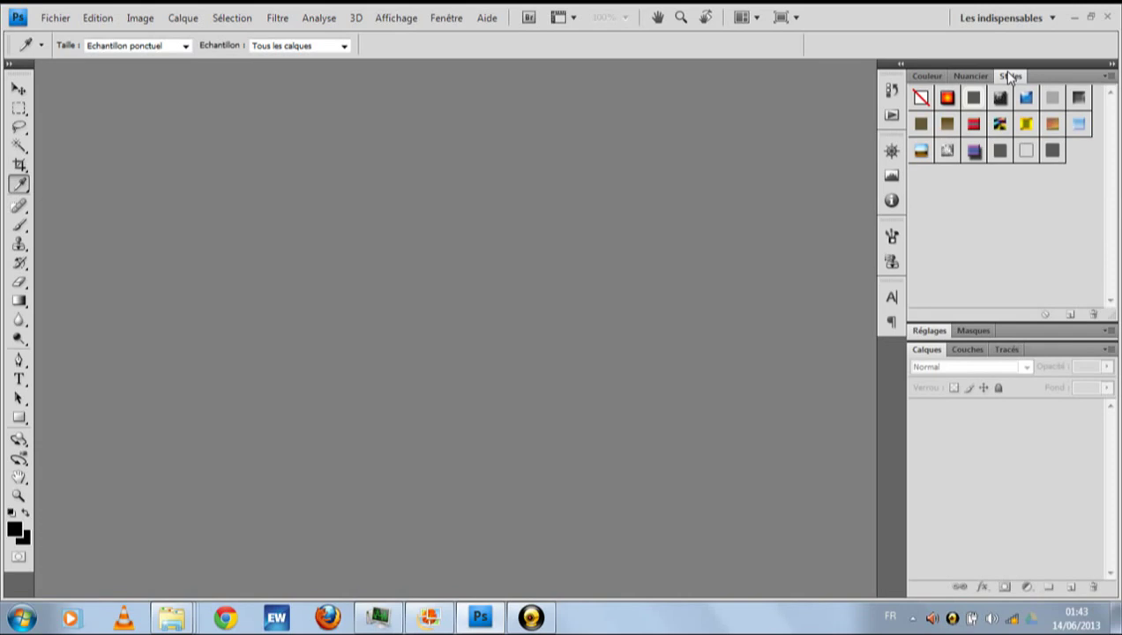
pyautogui.click(931, 332)
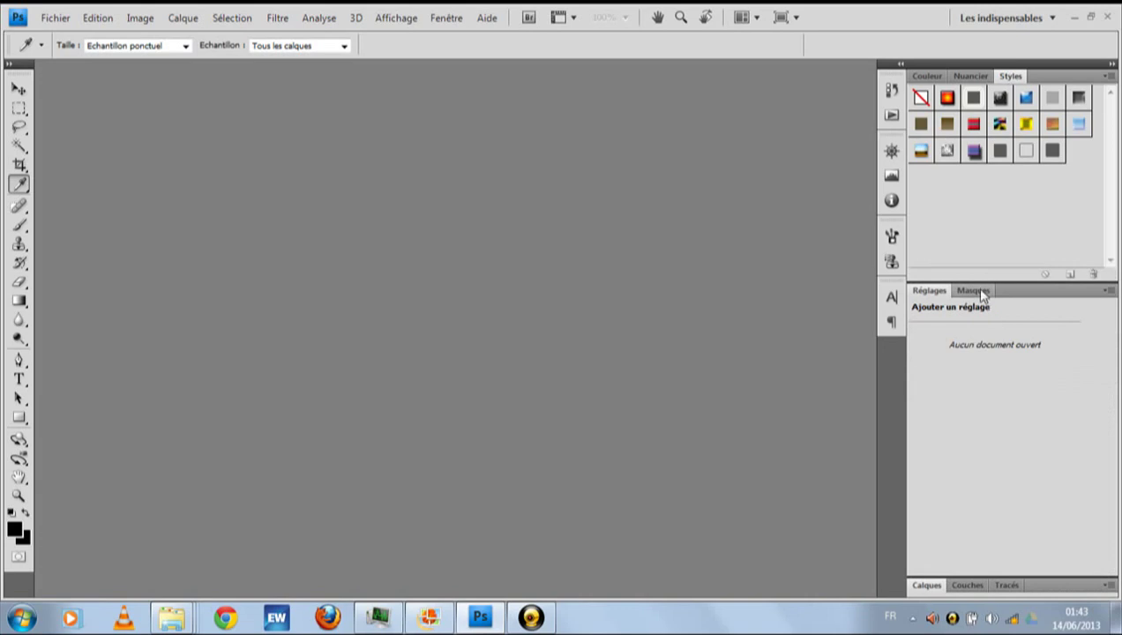
pyautogui.click(977, 291)
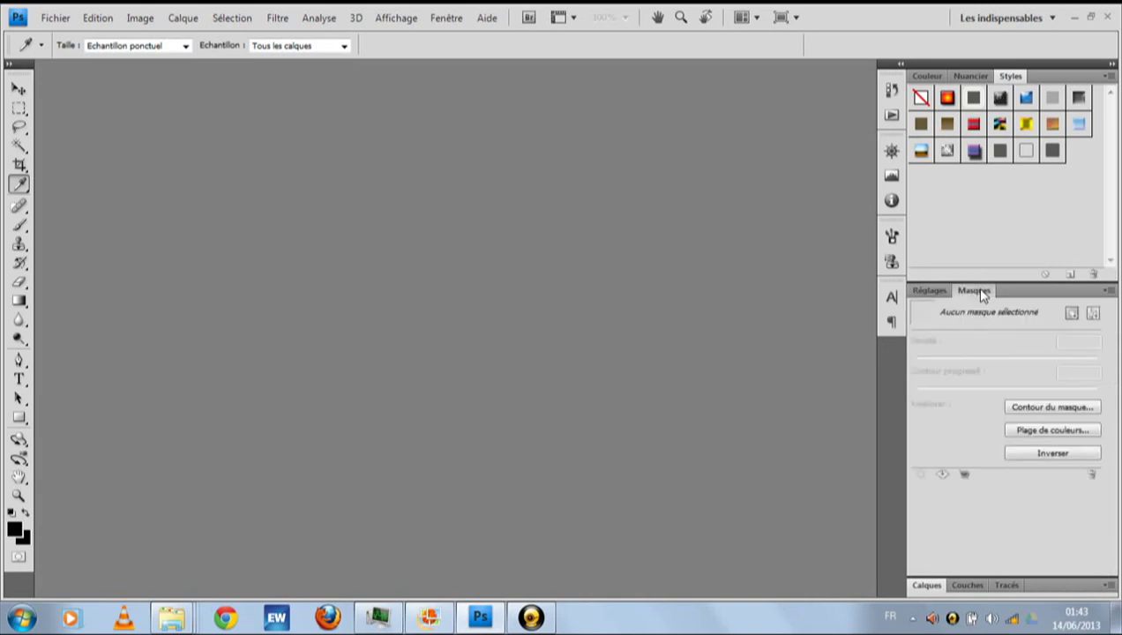
pyautogui.click(925, 586)
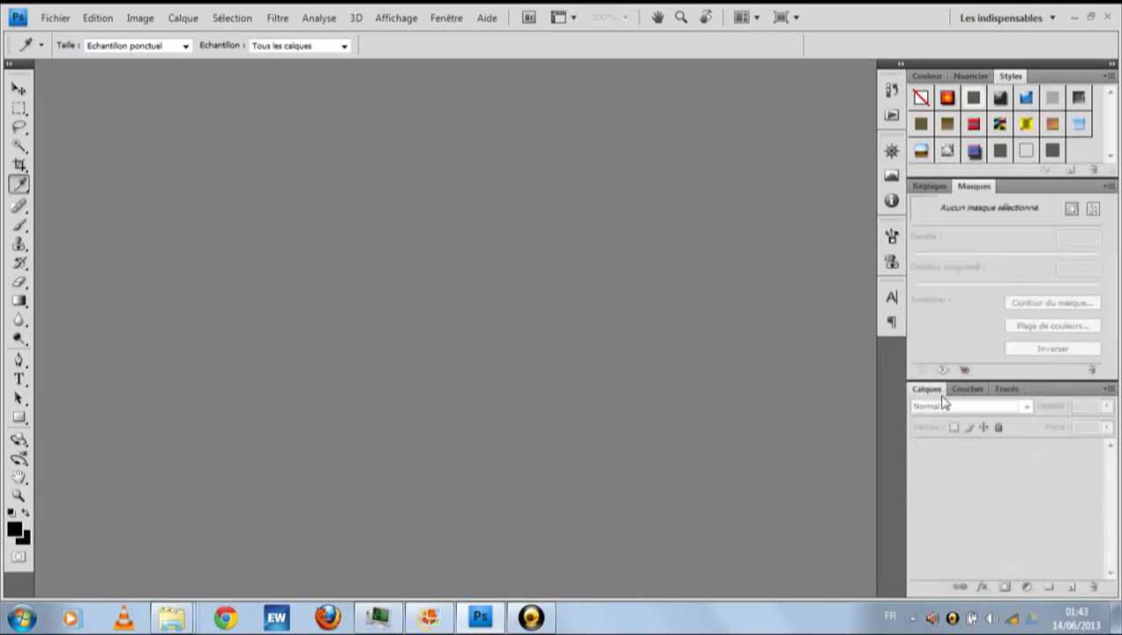
pyautogui.click(967, 389)
pyautogui.click(1005, 389)
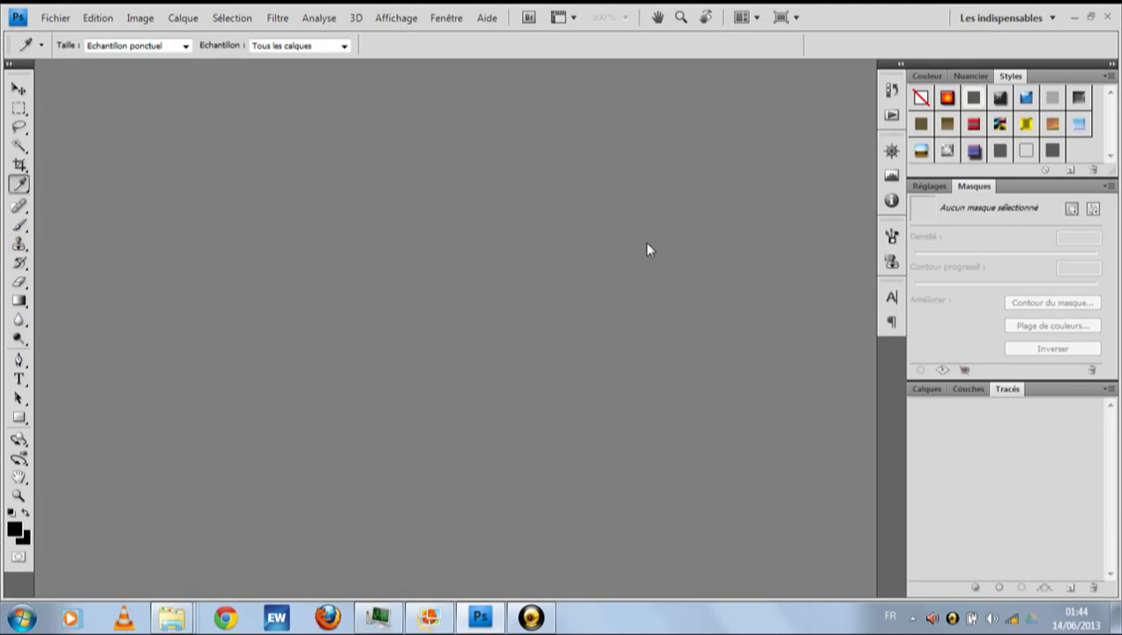
pyautogui.click(890, 201)
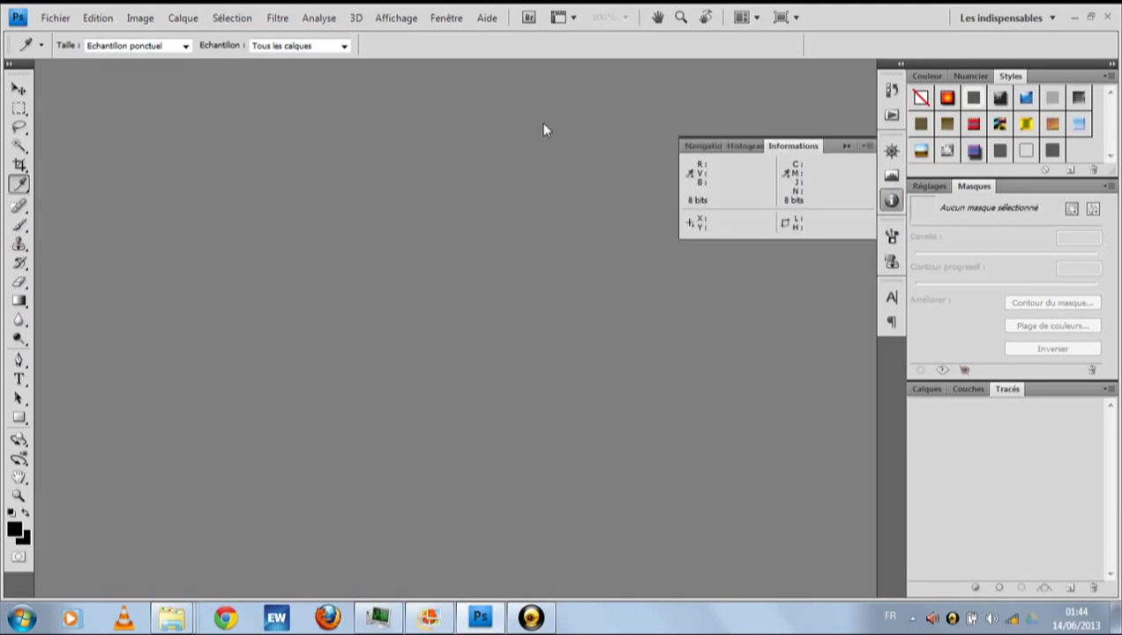
pyautogui.click(892, 202)
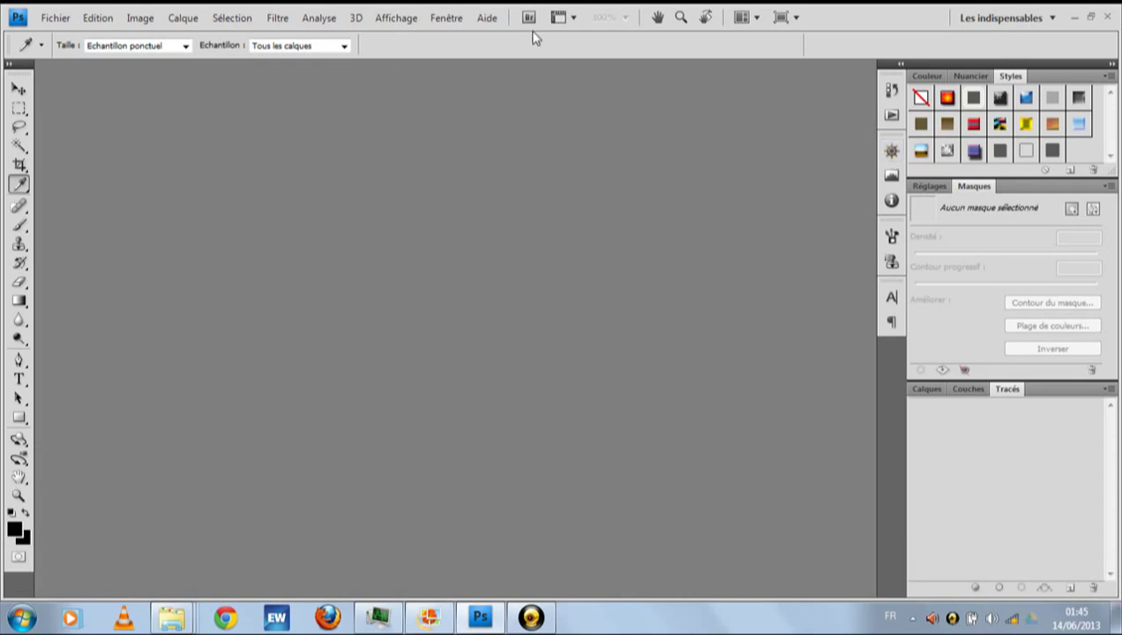
# - Start a new document and name it TUTOS
pyautogui.click(72, 24)
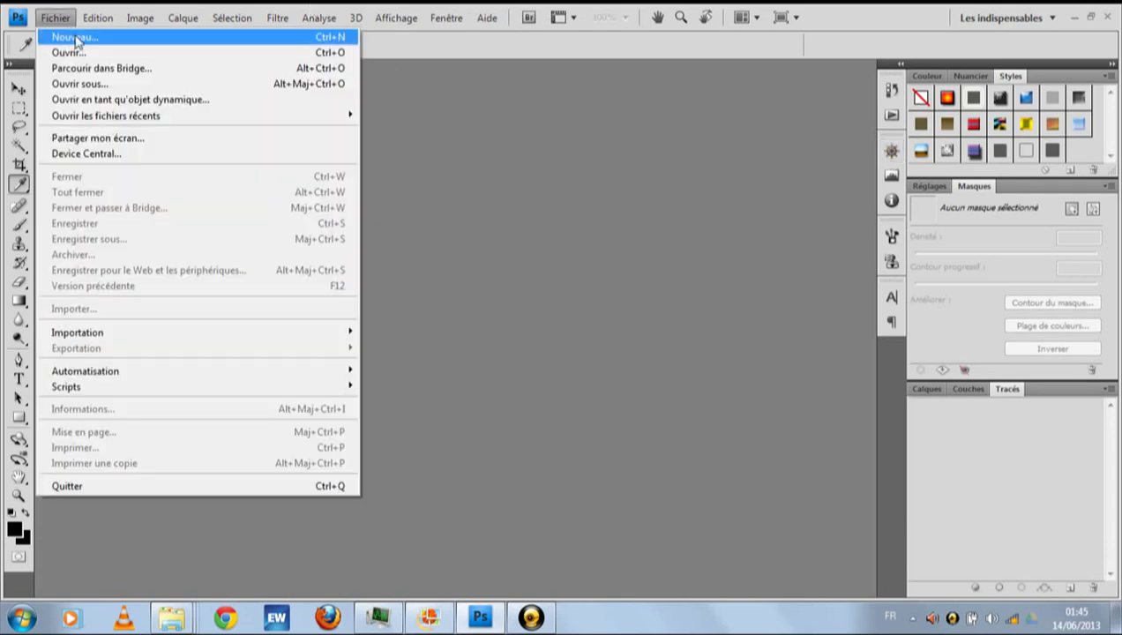
pyautogui.click(75, 38)
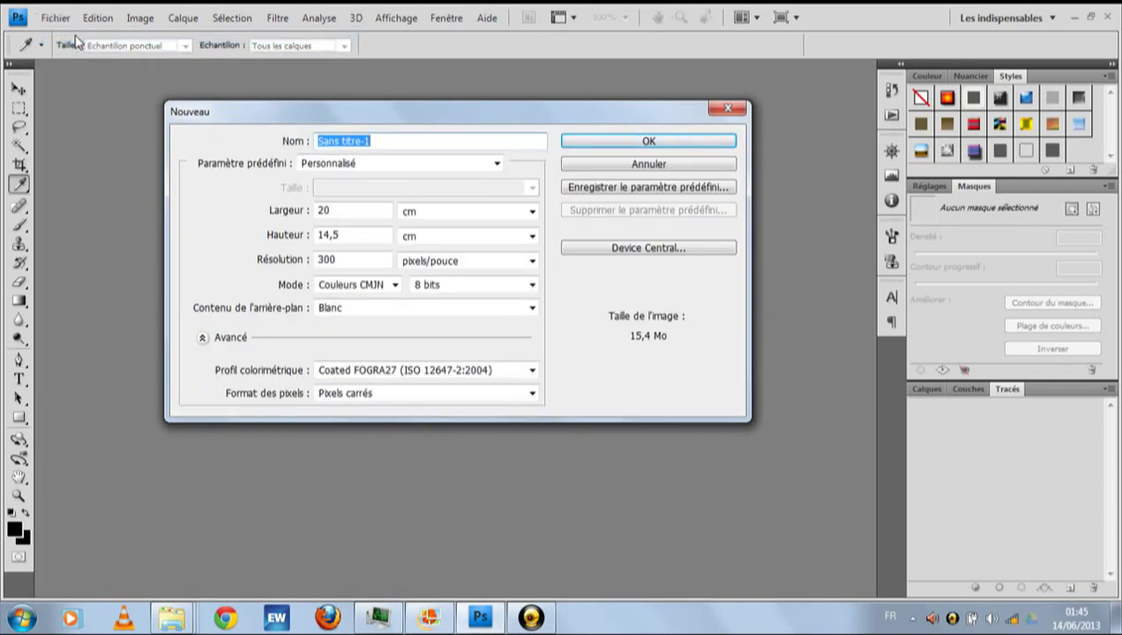
pyautogui.click(62, 18)
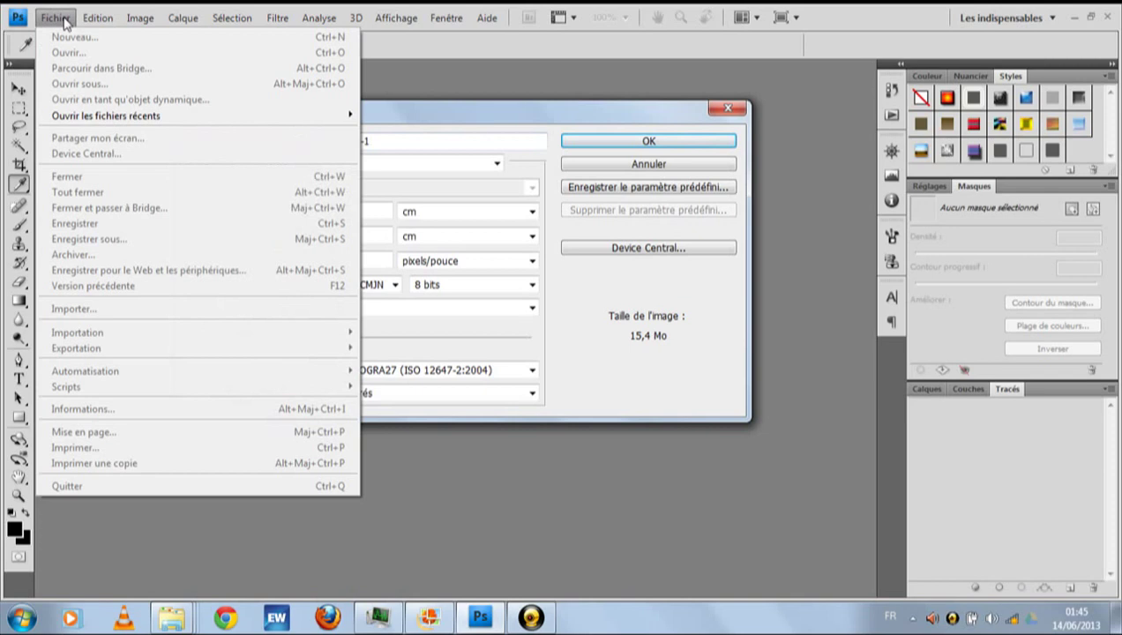
pyautogui.click(471, 129)
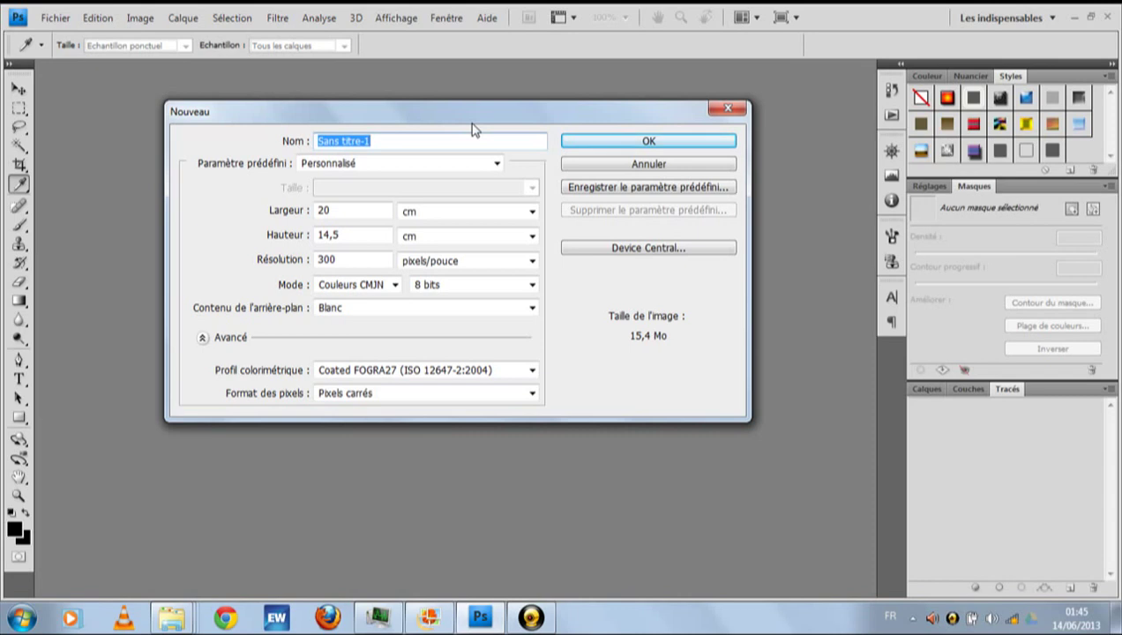
pyautogui.write('COURI')
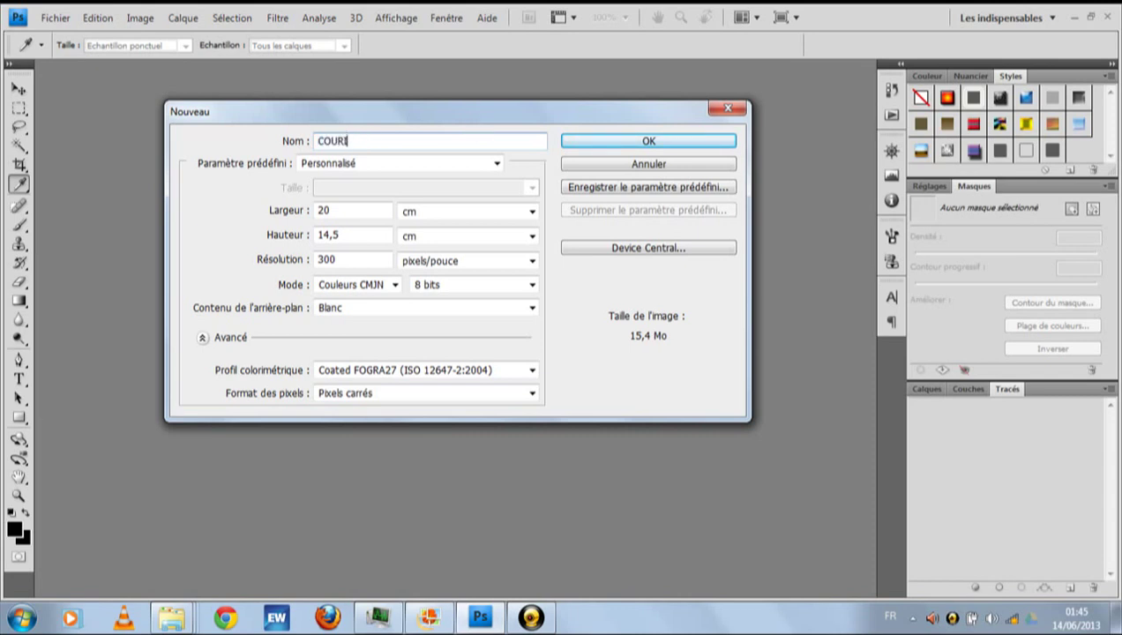
pyautogui.press('BackSpace')
pyautogui.write('S')
pyautogui.press('BackSpace')
pyautogui.press('BackSpace')
pyautogui.press('BackSpace')
pyautogui.press('BackSpace')
pyautogui.press('BackSpace')
pyautogui.write('TUTOS')
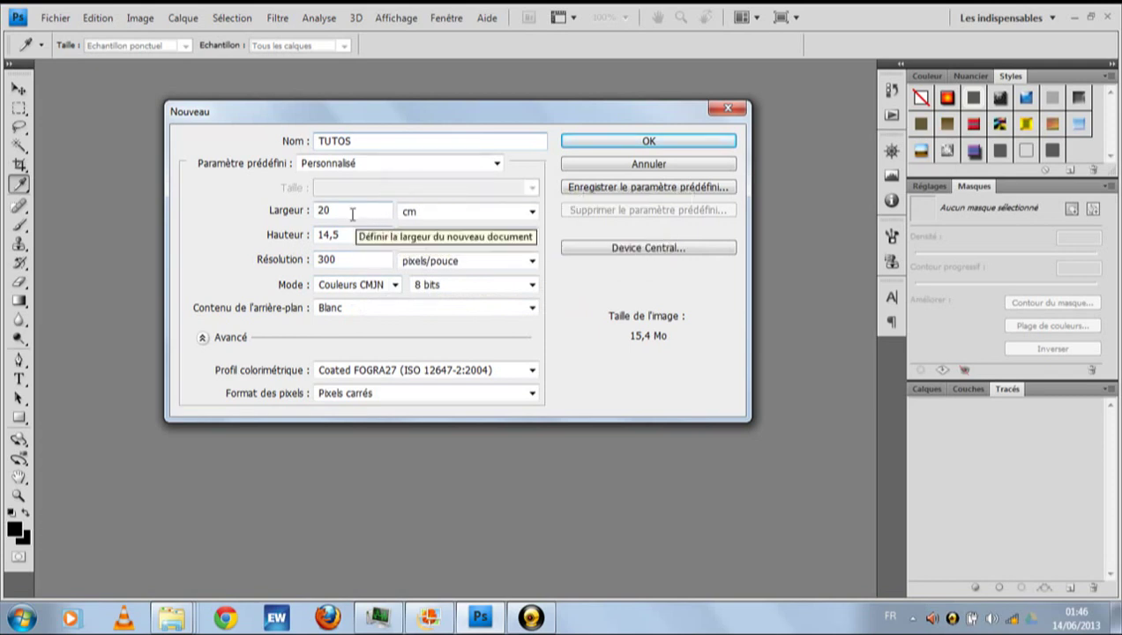
# - Try the Papier format US and Papier format international presets for the new document and review the international paper sizes
pyautogui.click(444, 166)
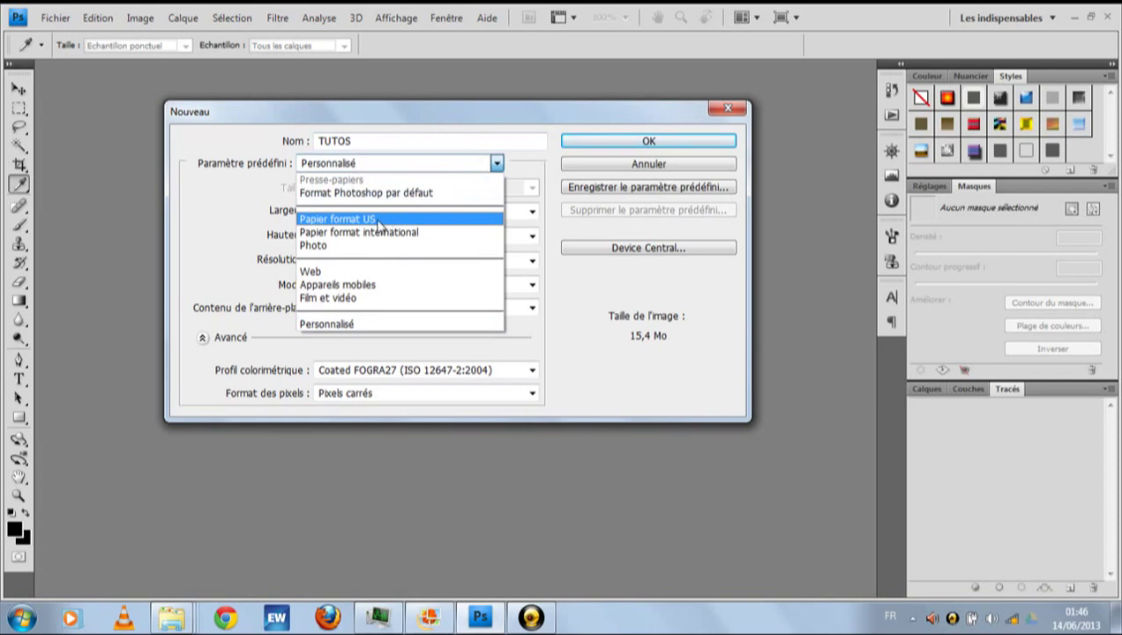
pyautogui.click(379, 220)
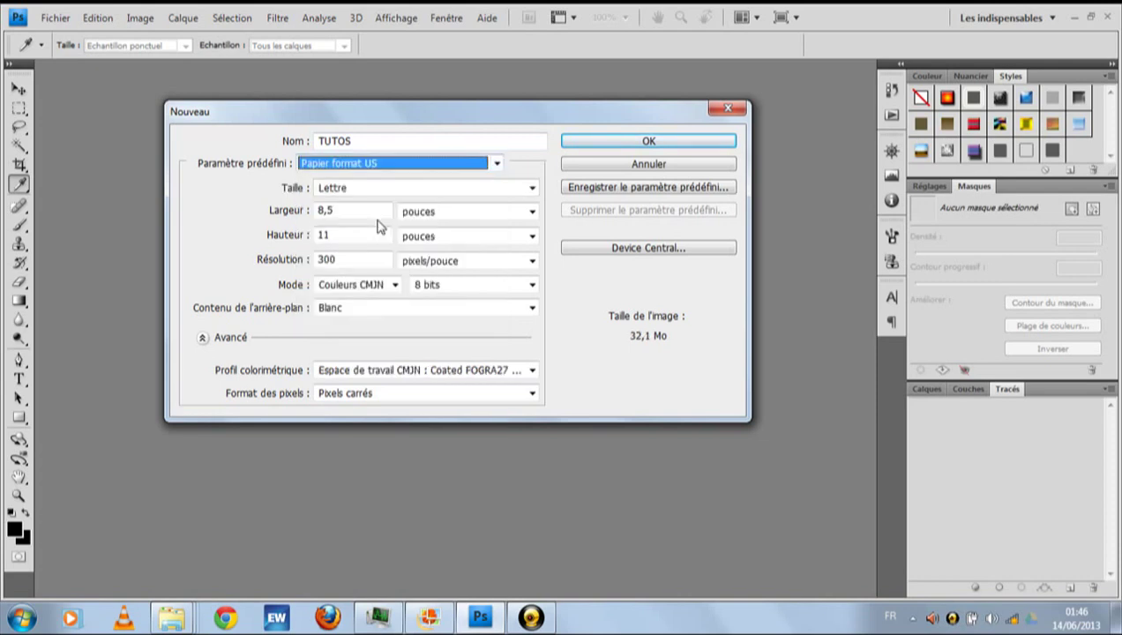
pyautogui.click(420, 164)
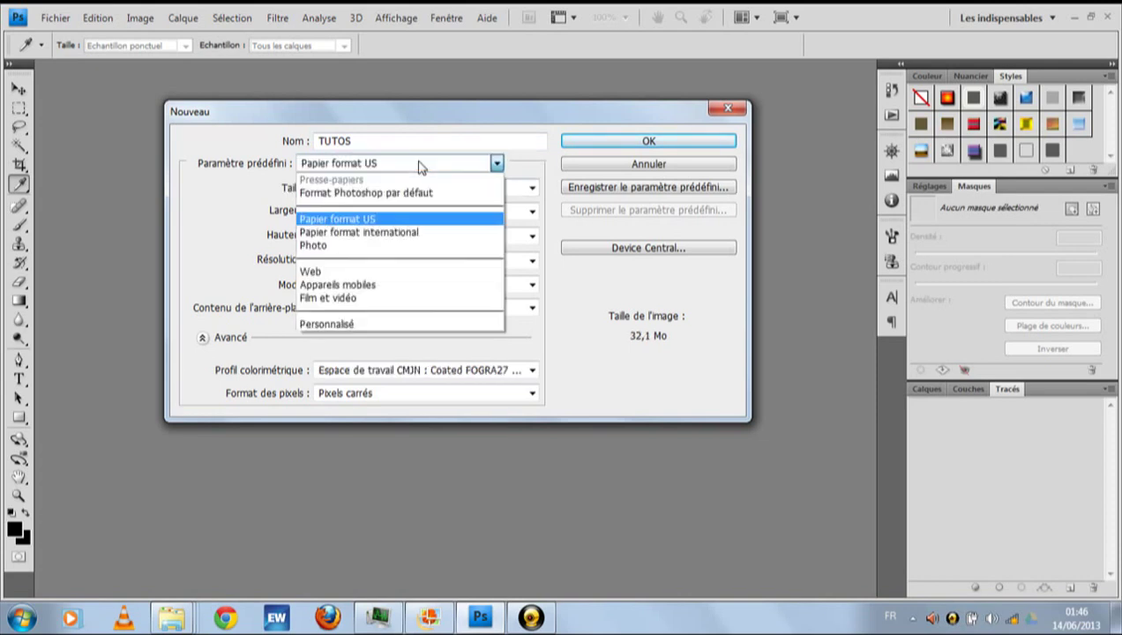
pyautogui.click(375, 232)
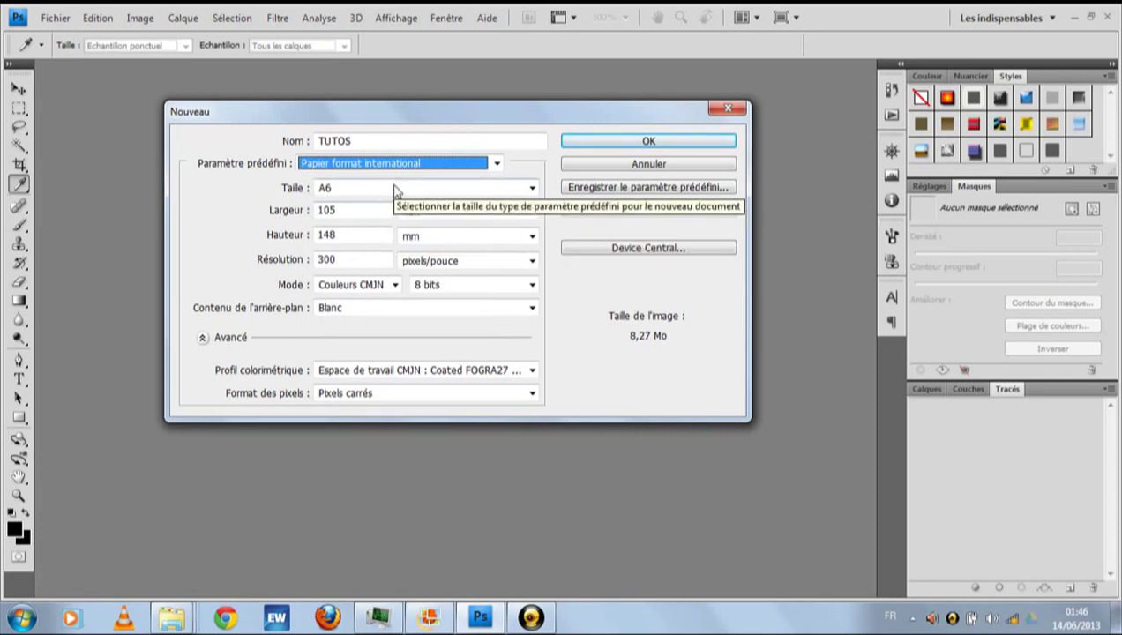
pyautogui.click(394, 188)
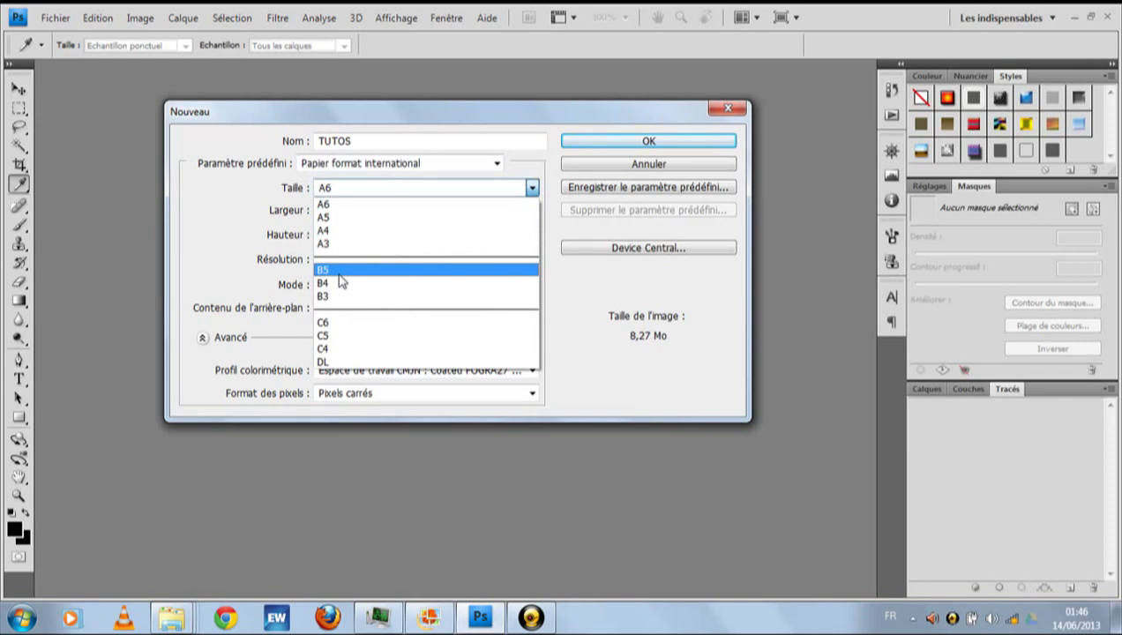
pyautogui.click(438, 188)
# - Try the Photo and Web presets for the new document and set the preset to Appareils mobiles
pyautogui.click(425, 164)
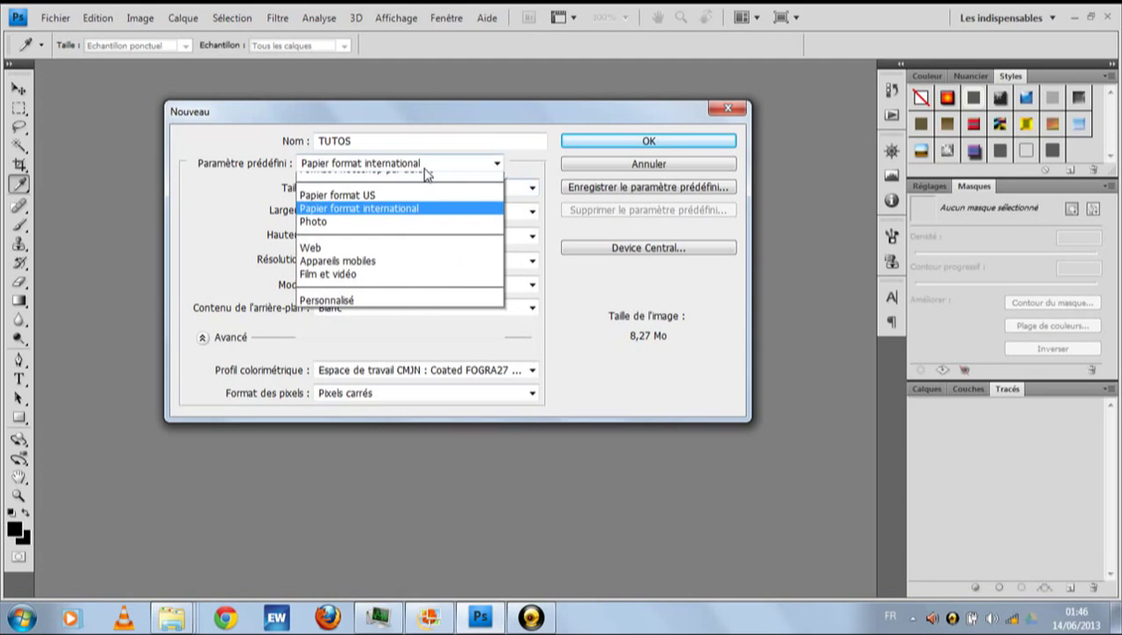
pyautogui.click(381, 246)
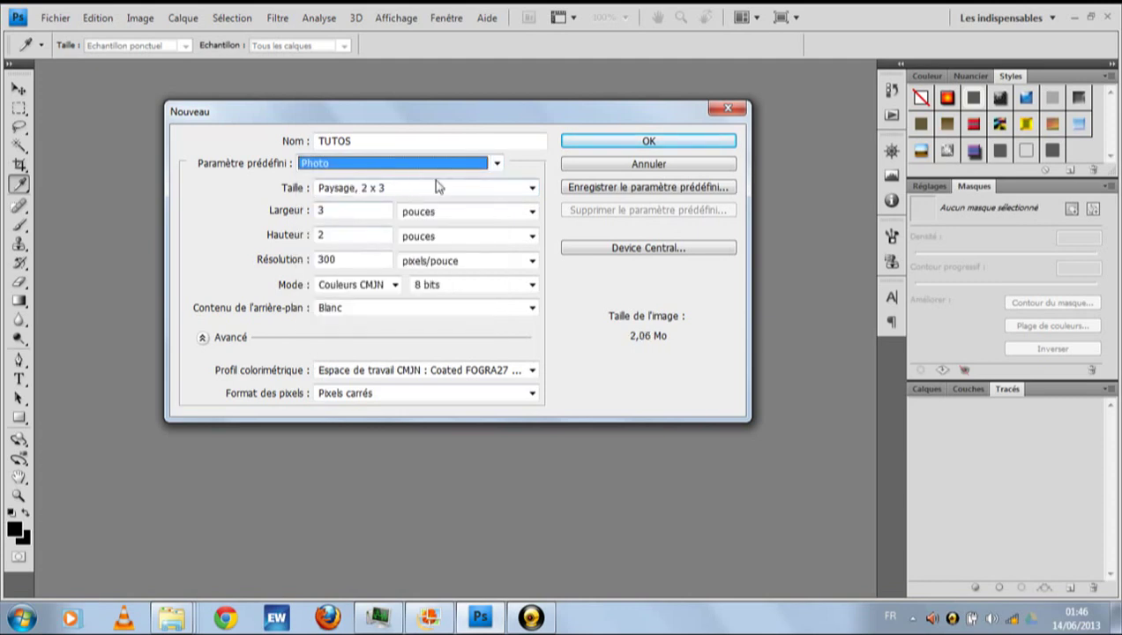
pyautogui.click(468, 168)
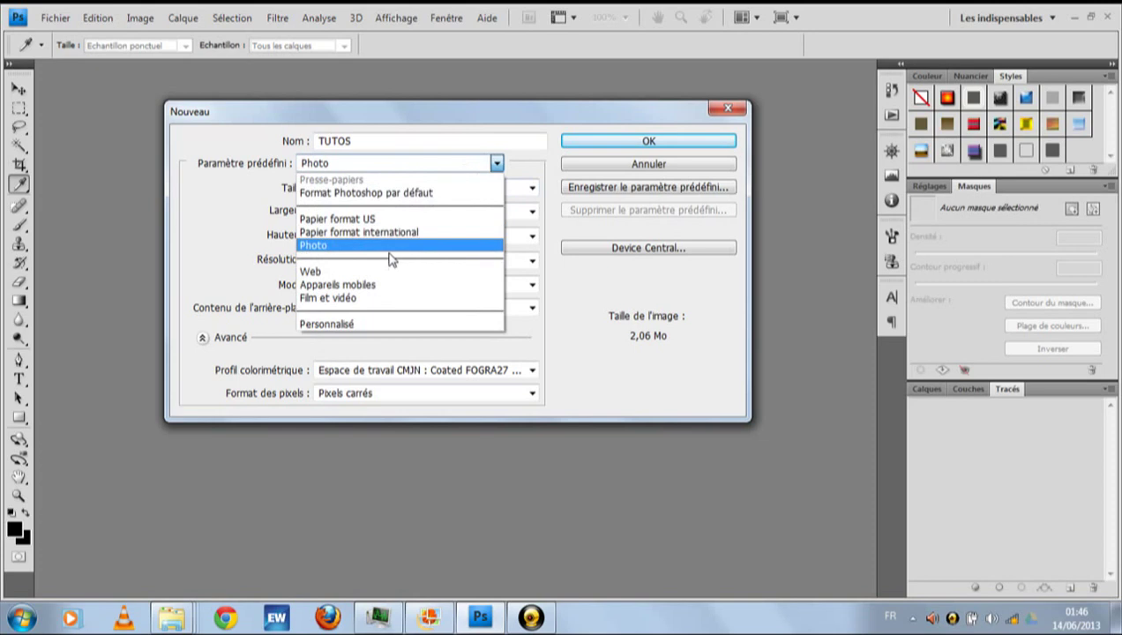
pyautogui.click(376, 272)
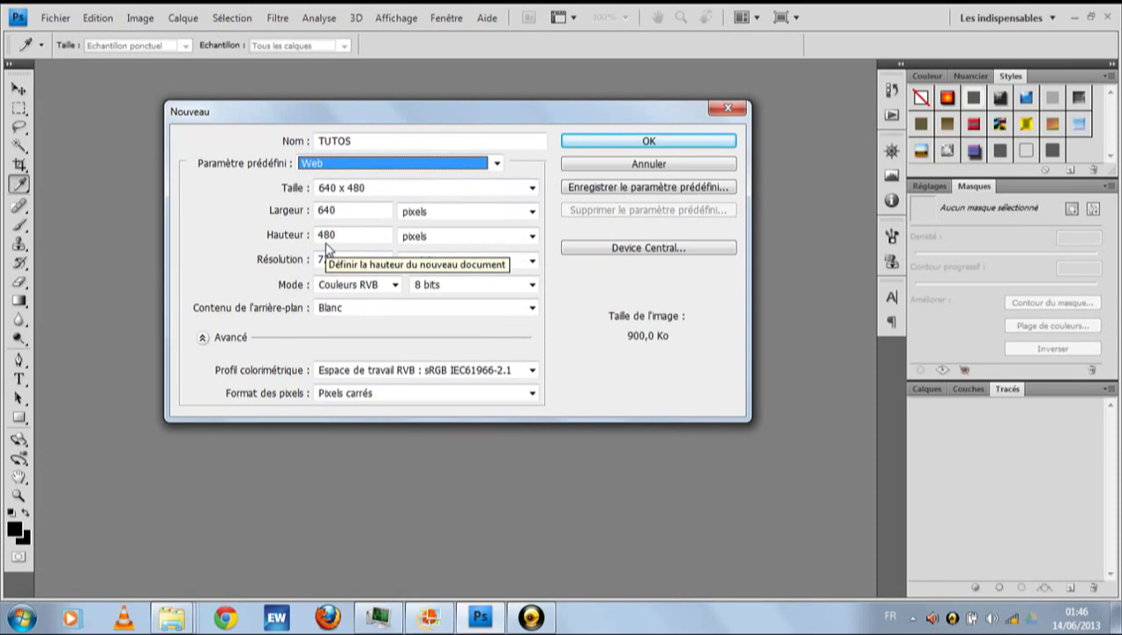
pyautogui.click(496, 164)
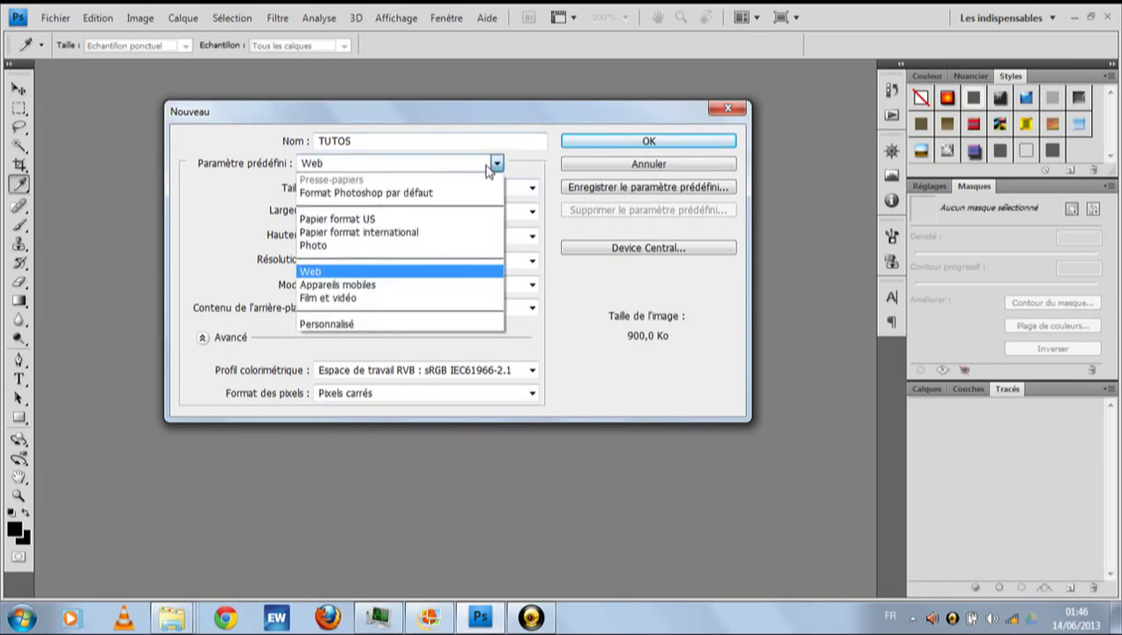
pyautogui.click(383, 284)
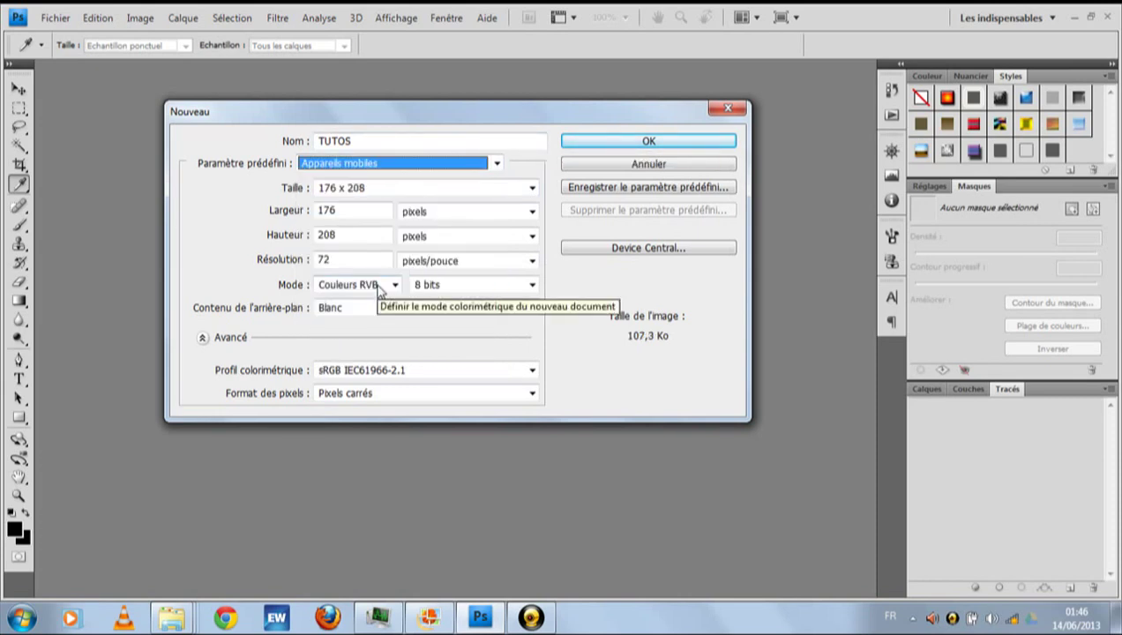
# - Set the document preset to Film et vidéo, review its available sizes and choose NTSC DV
pyautogui.click(391, 164)
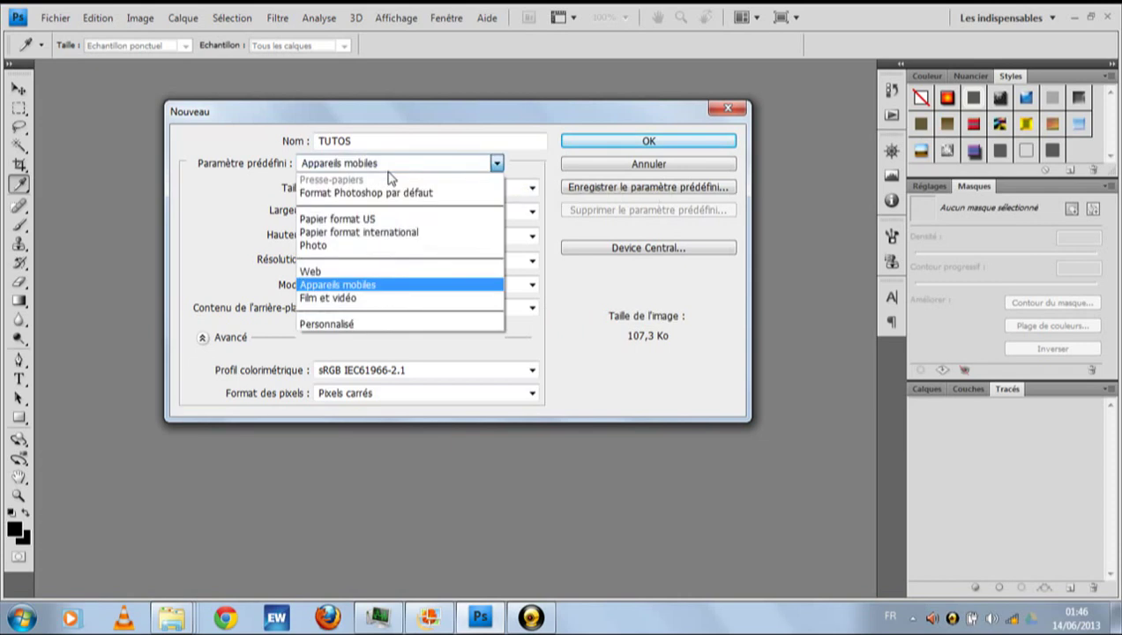
pyautogui.click(334, 298)
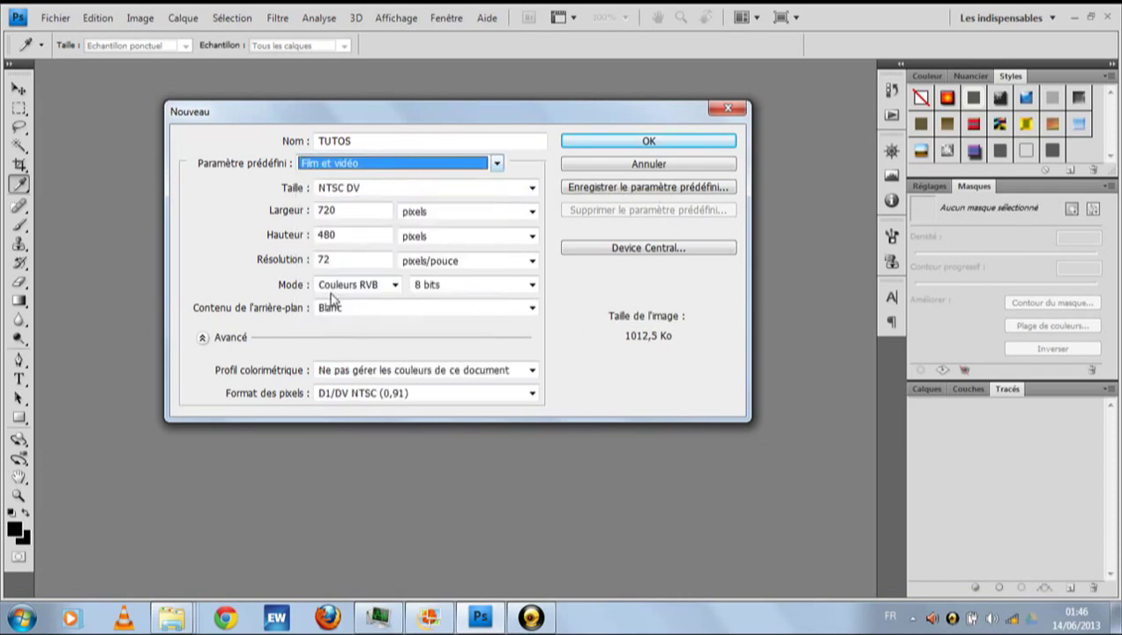
pyautogui.click(418, 191)
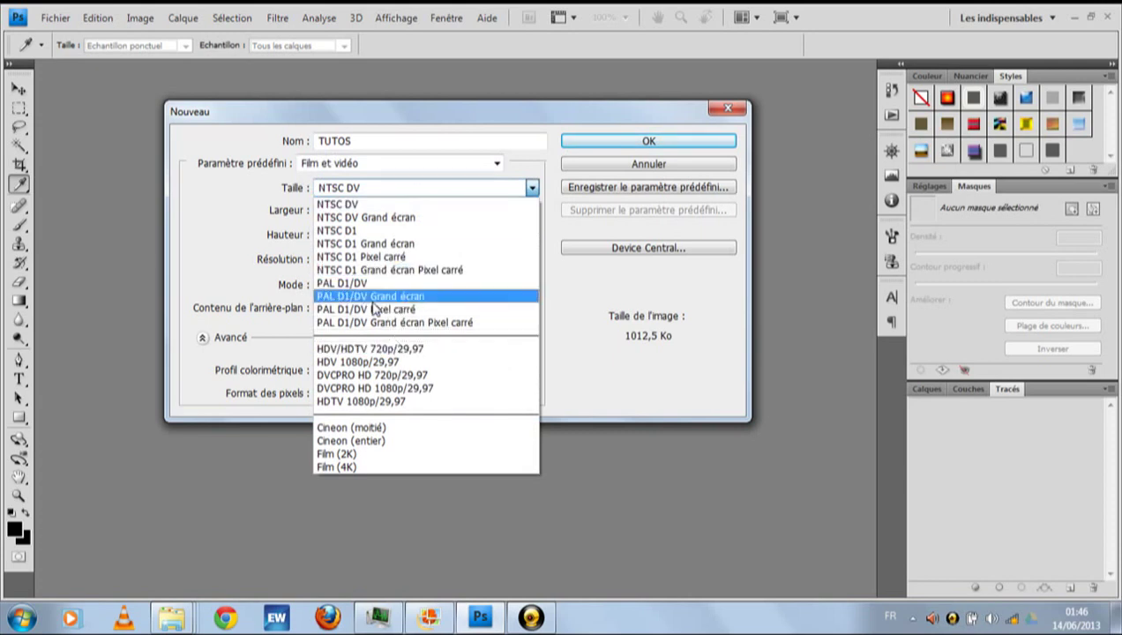
pyautogui.click(443, 203)
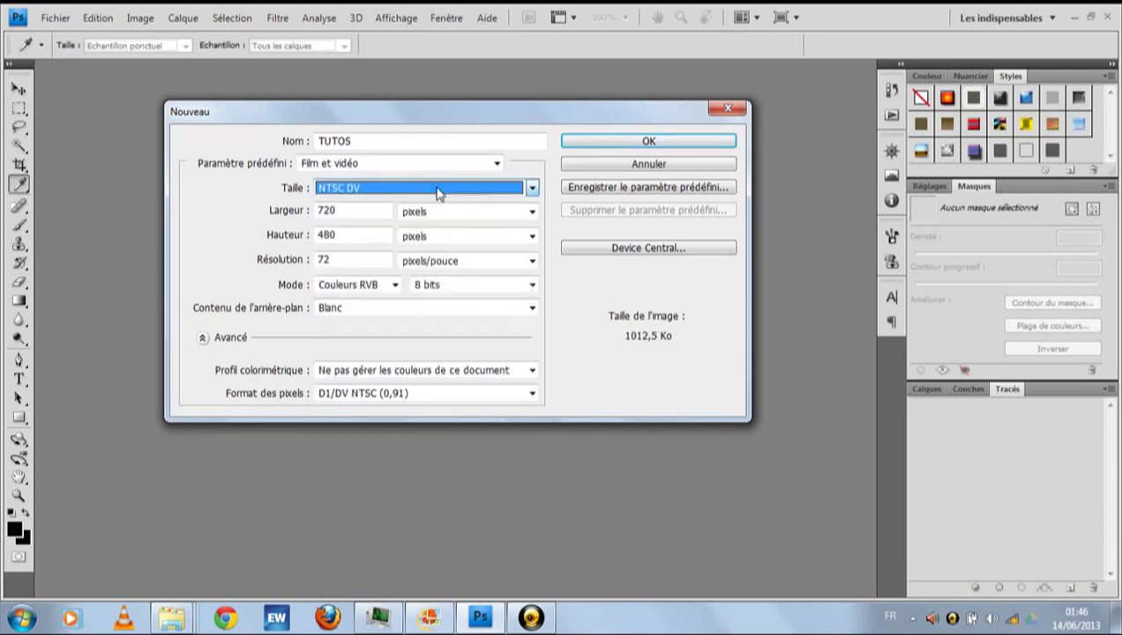
# - Set the document preset to Personnalisé and the width and height units to cm
pyautogui.click(398, 164)
pyautogui.click(375, 168)
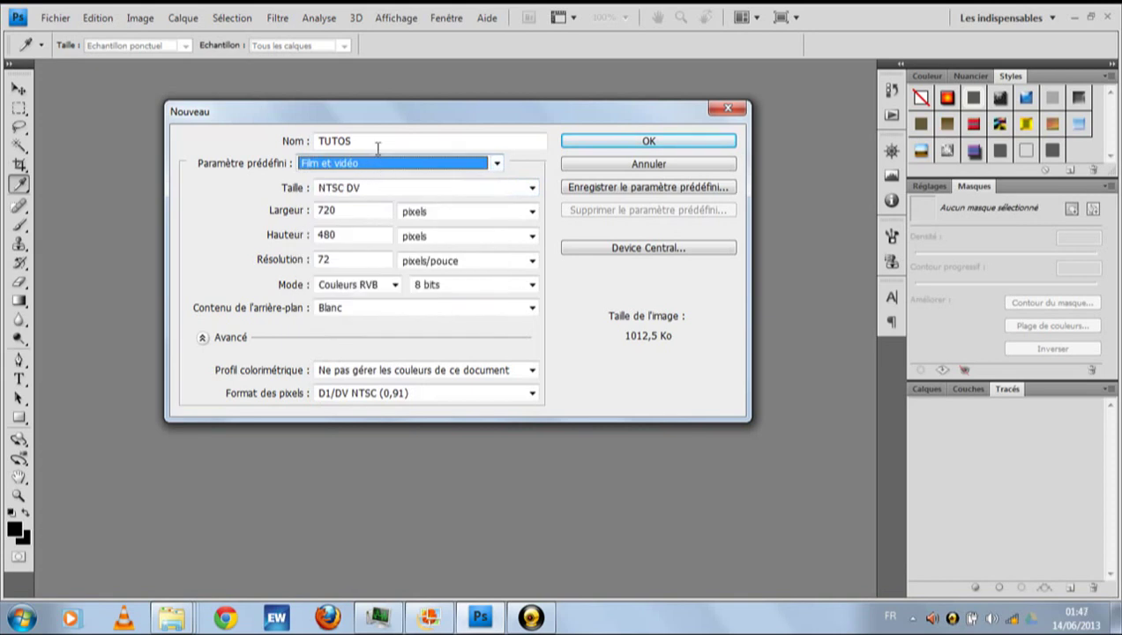
pyautogui.click(381, 168)
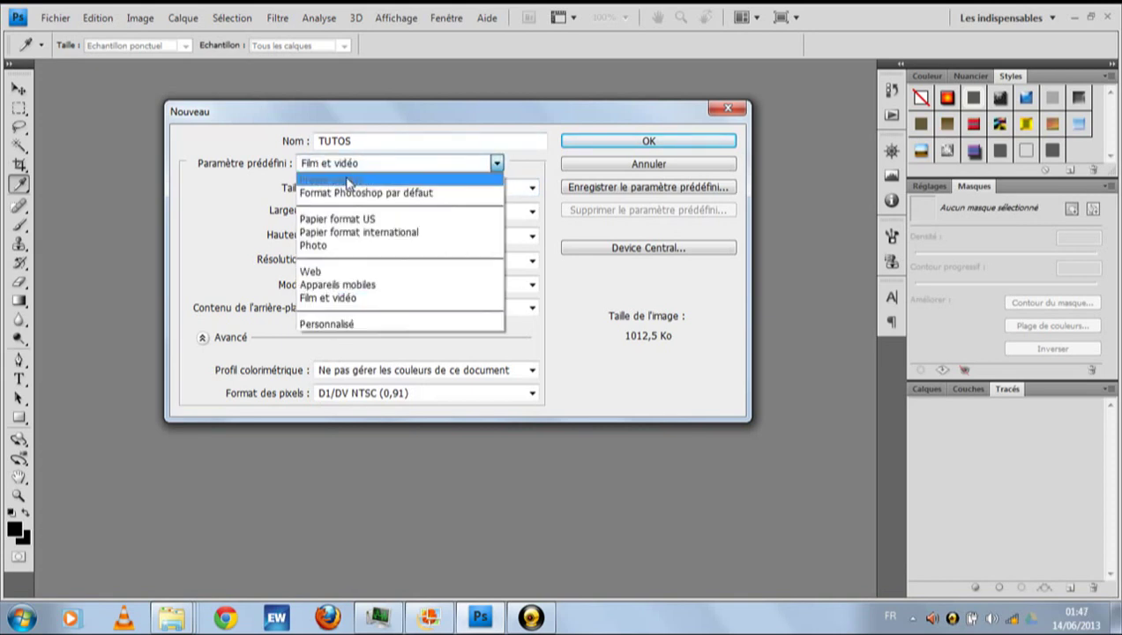
pyautogui.click(348, 183)
pyautogui.click(396, 167)
pyautogui.click(399, 166)
pyautogui.click(385, 173)
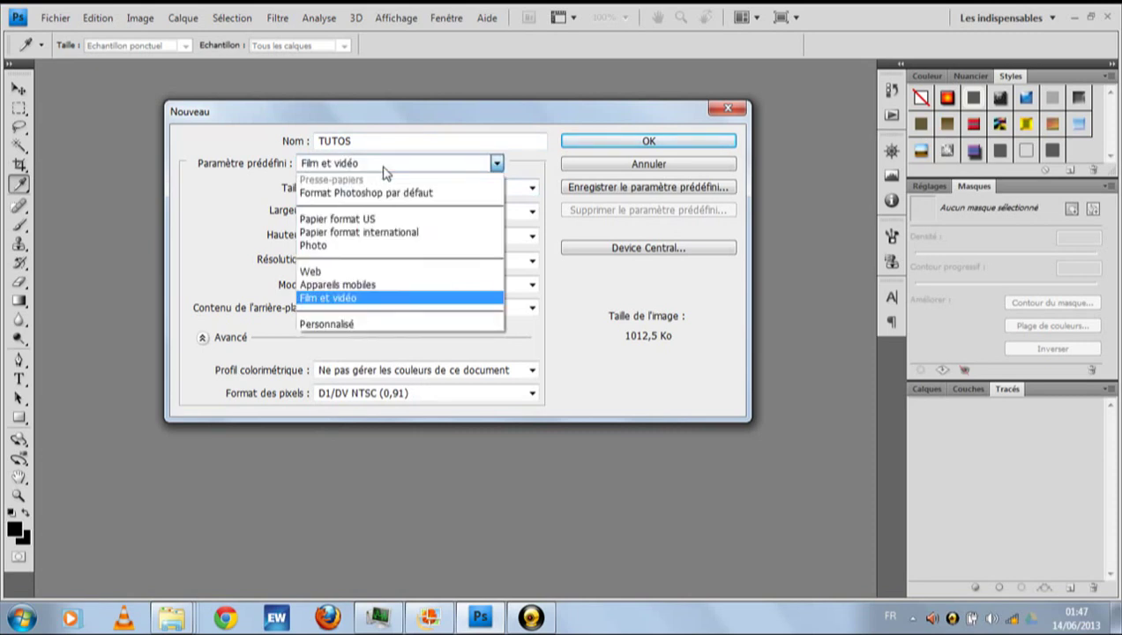
pyautogui.click(367, 326)
pyautogui.moveTo(360, 214); pyautogui.dragTo(152, 218)
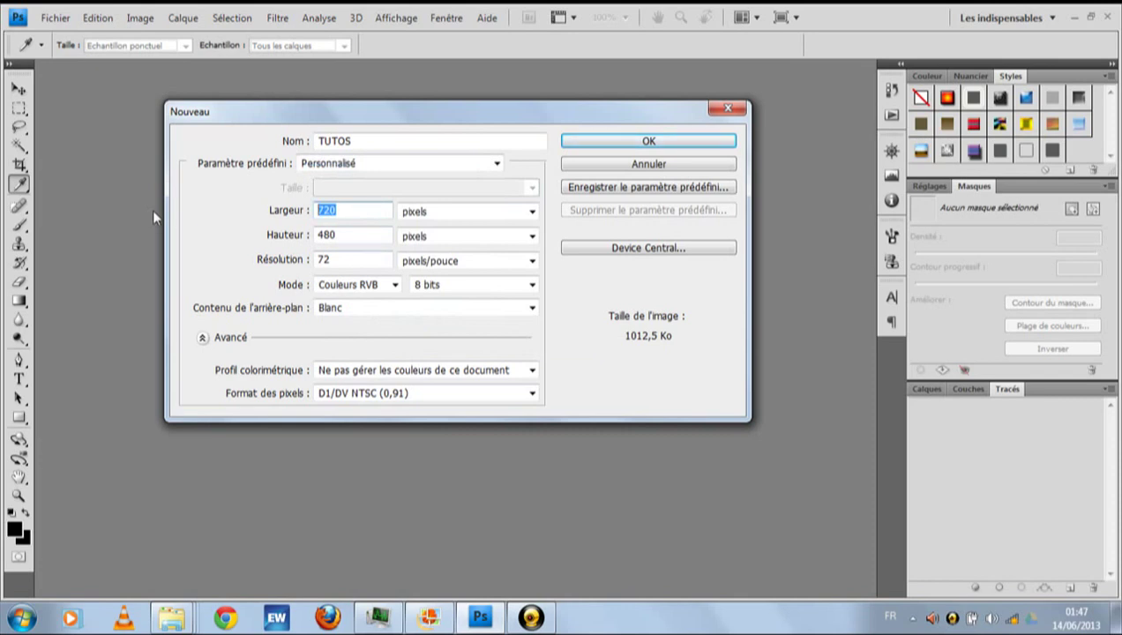
pyautogui.click(508, 214)
pyautogui.click(447, 256)
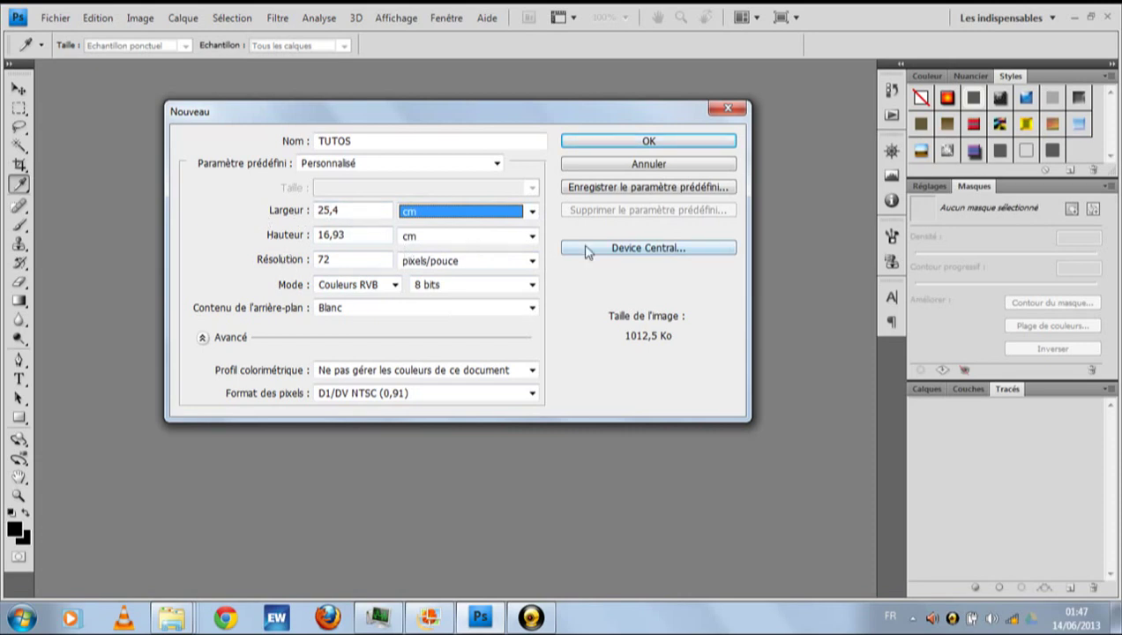
# - Review the available colour modes for the new document and set the mode to Couleurs CMJN
pyautogui.moveTo(533, 619)
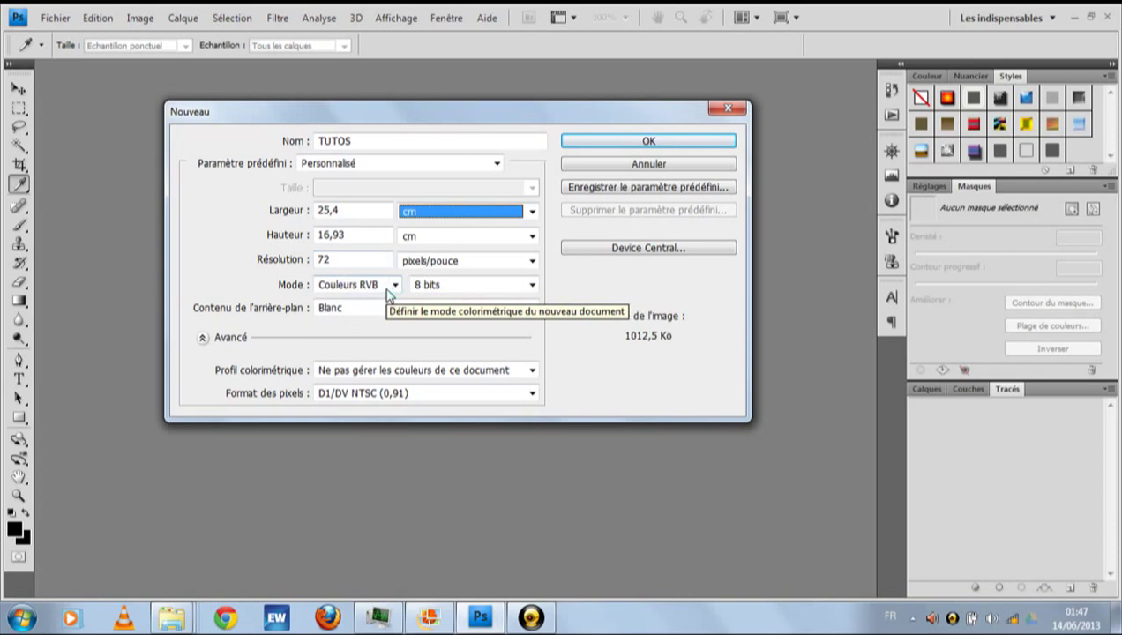
pyautogui.click(391, 286)
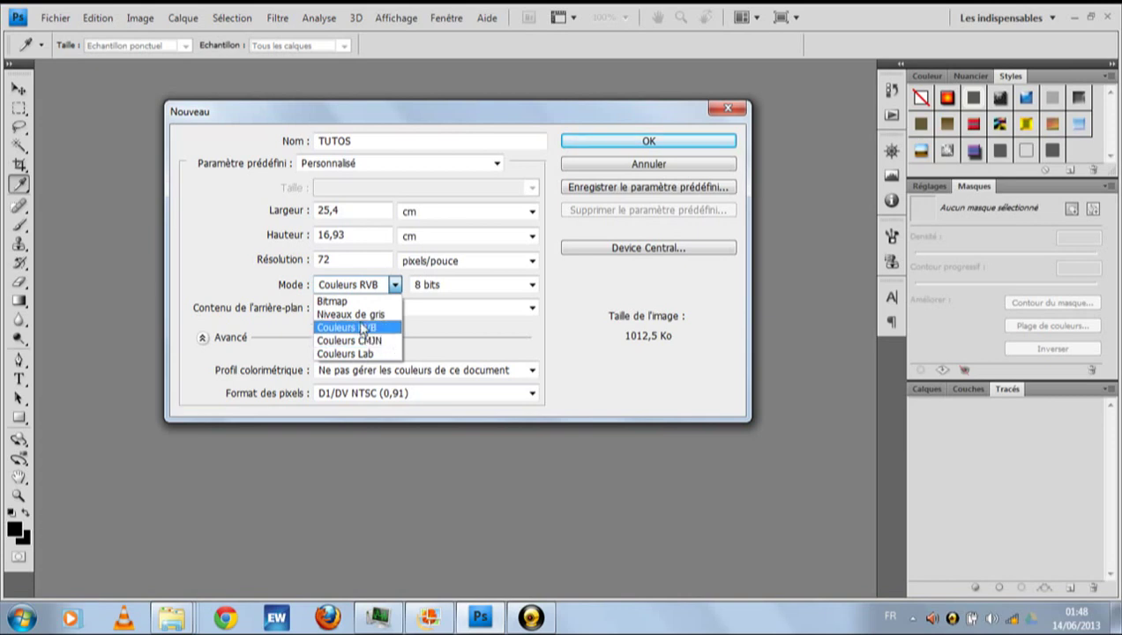
pyautogui.click(363, 328)
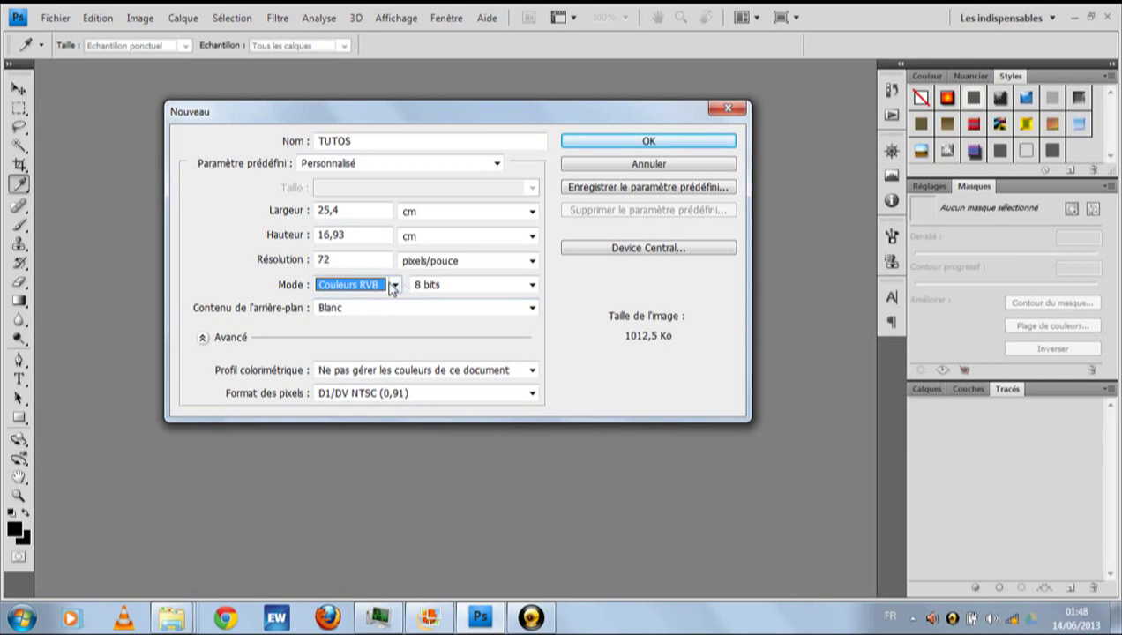
pyautogui.click(338, 259)
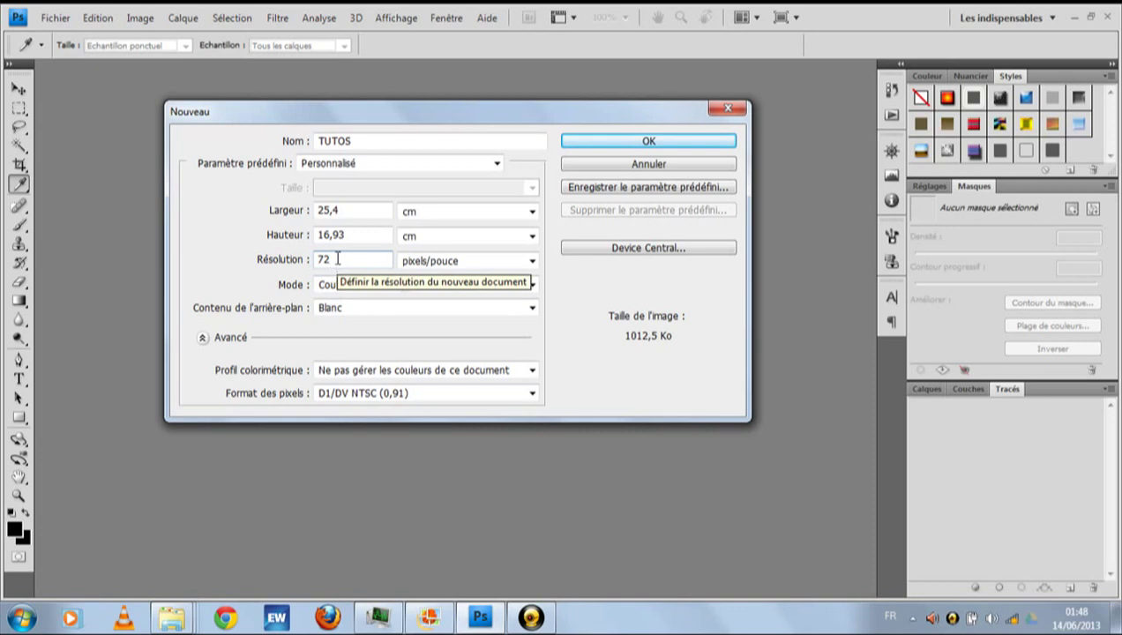
pyautogui.click(265, 259)
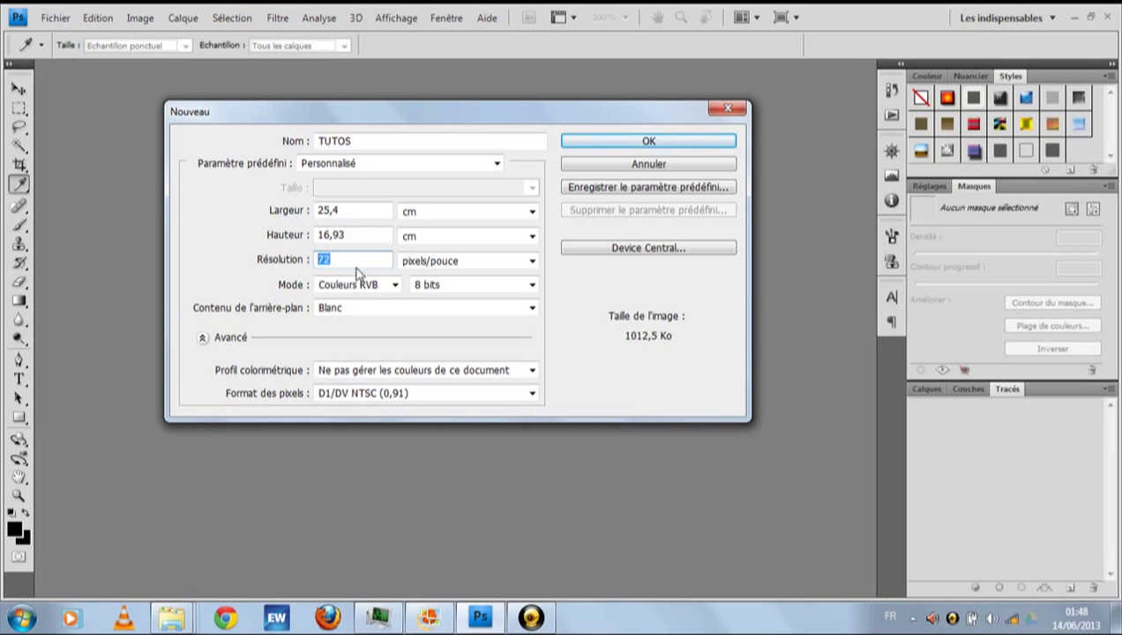
pyautogui.click(394, 284)
pyautogui.click(374, 340)
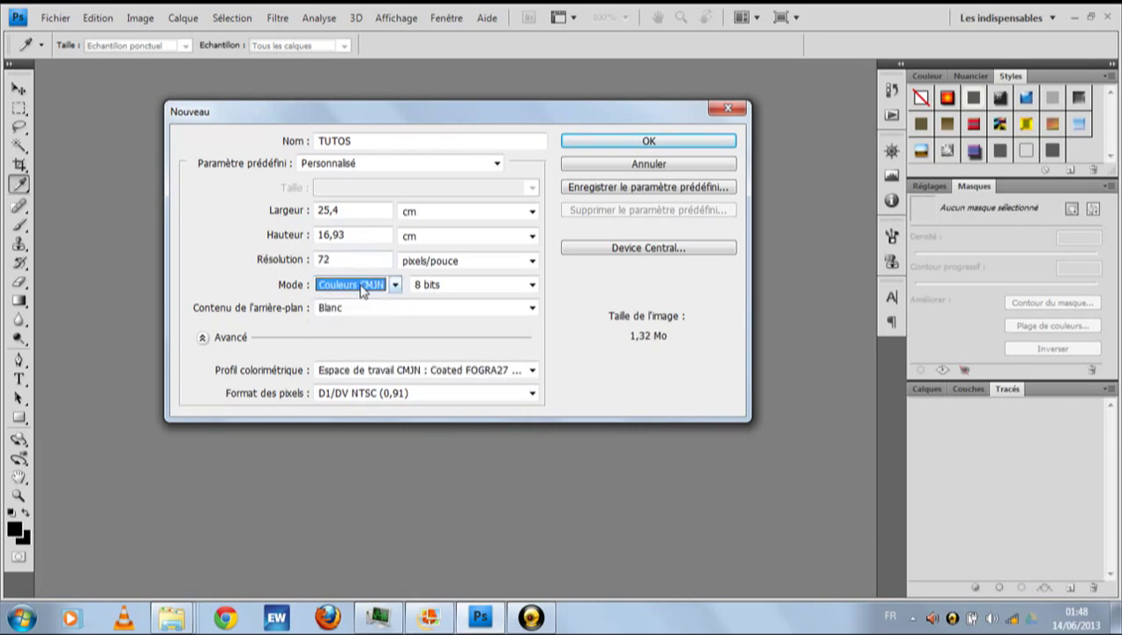
# - Try a resolution of 300 pixels/pouce for the document and set it back to 72
pyautogui.moveTo(335, 259); pyautogui.dragTo(298, 263)
pyautogui.write('300')
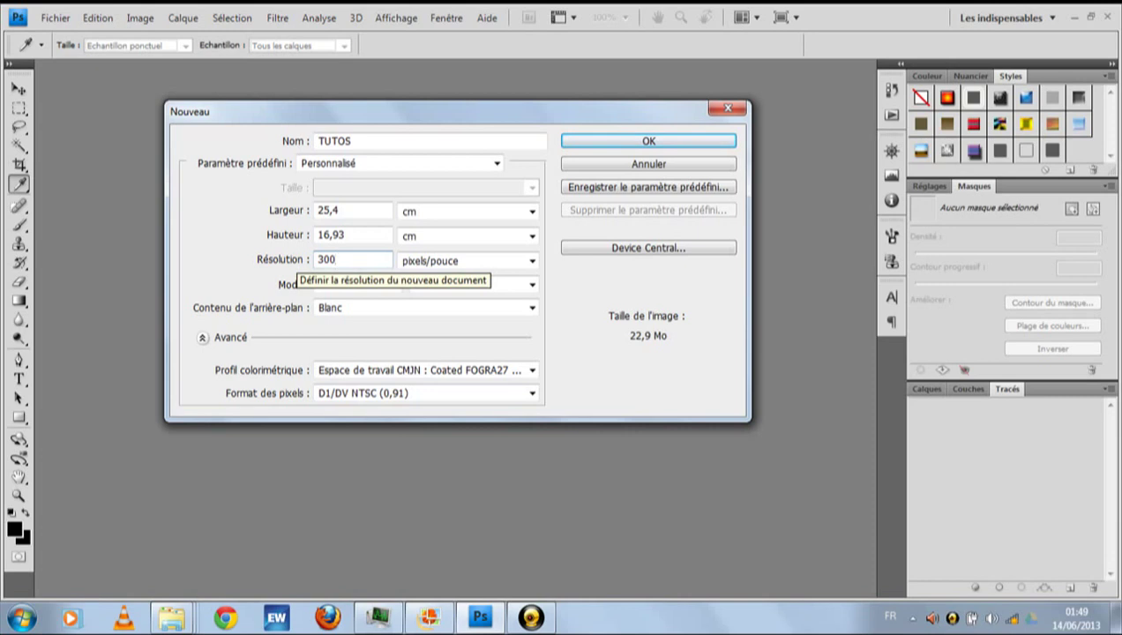
pyautogui.press('BackSpace')
pyautogui.press('BackSpace')
pyautogui.press('BackSpace')
pyautogui.write('72')
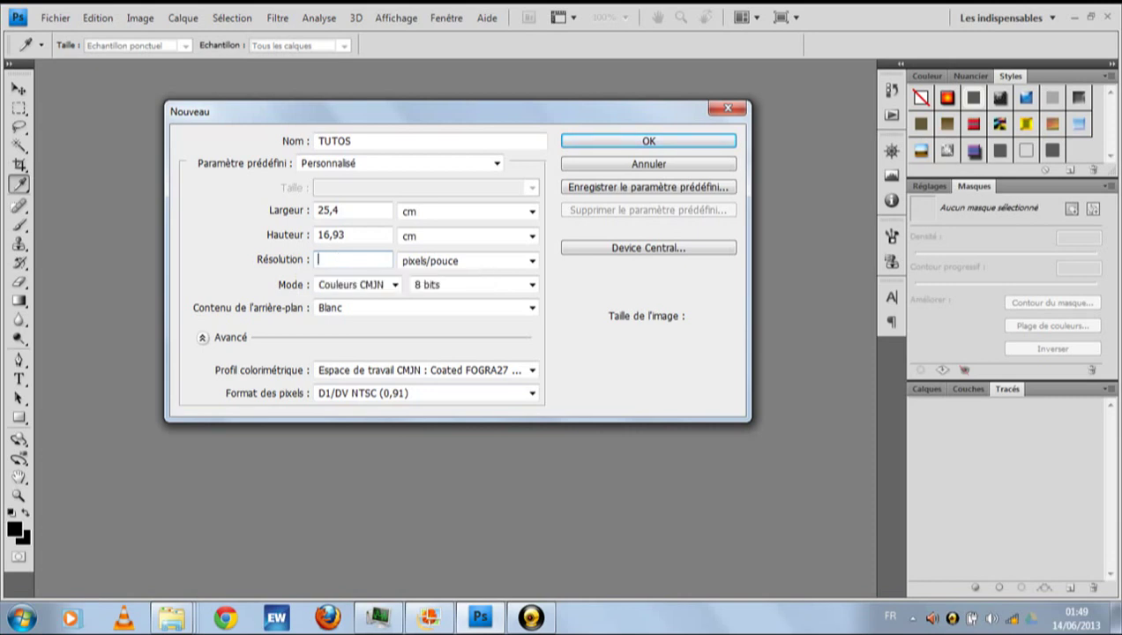
# - Keep Blanc as the background content and create the TUTOS document, accepting the pixel aspect notice
pyautogui.click(439, 308)
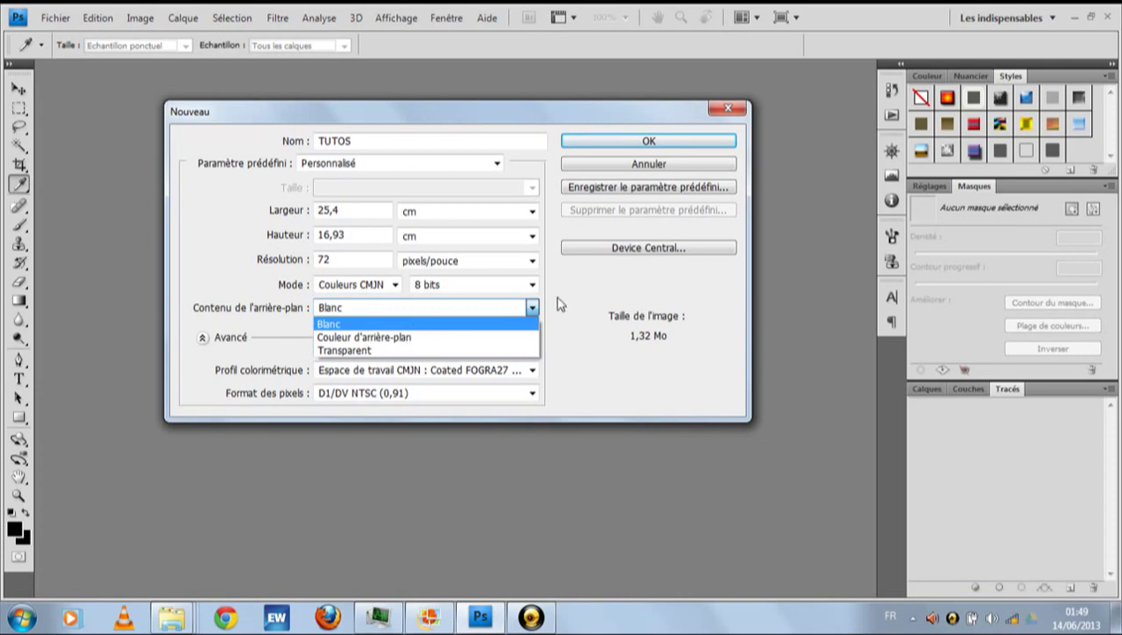
pyautogui.click(584, 152)
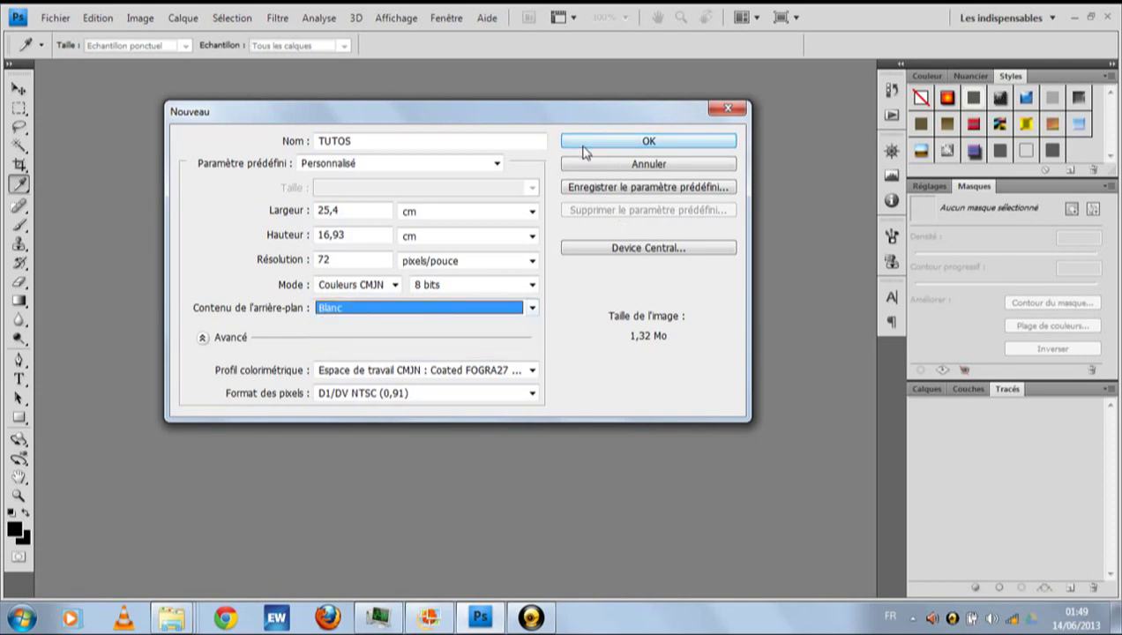
pyautogui.click(582, 148)
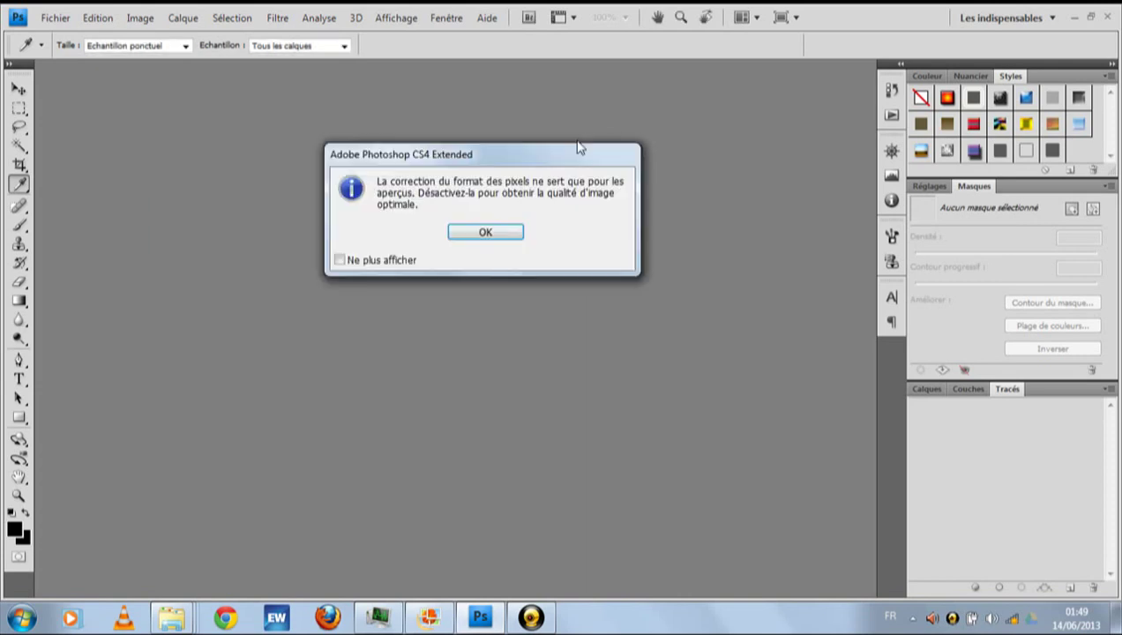
pyautogui.click(483, 235)
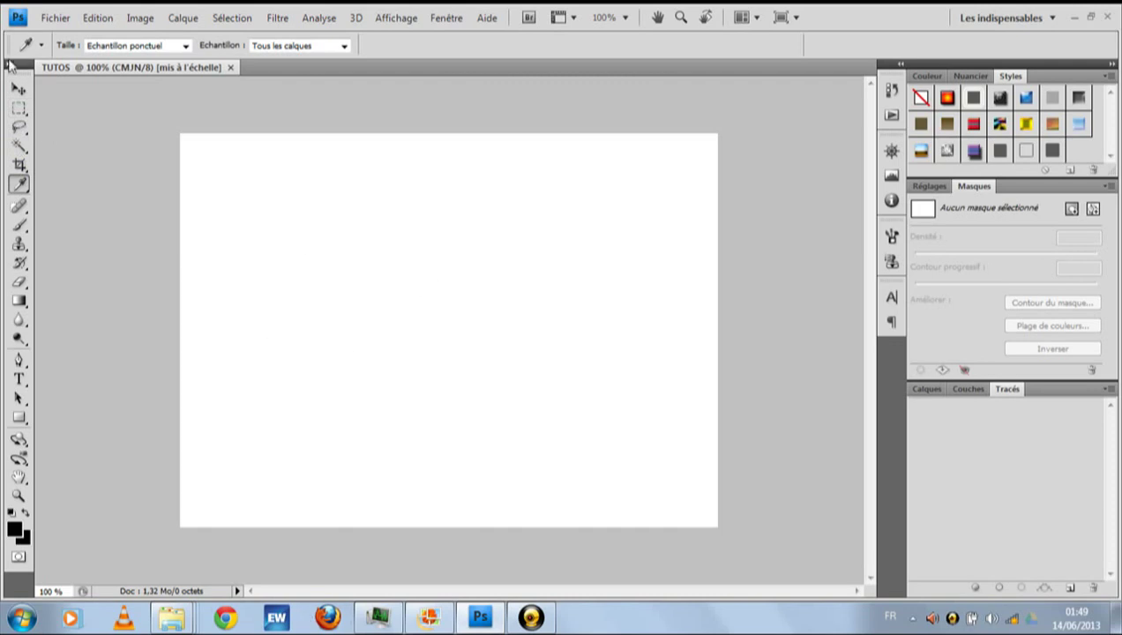
# - Import the background1 image from the Nouveau dossier folder into the TUTOS document at its default placement
pyautogui.click(54, 20)
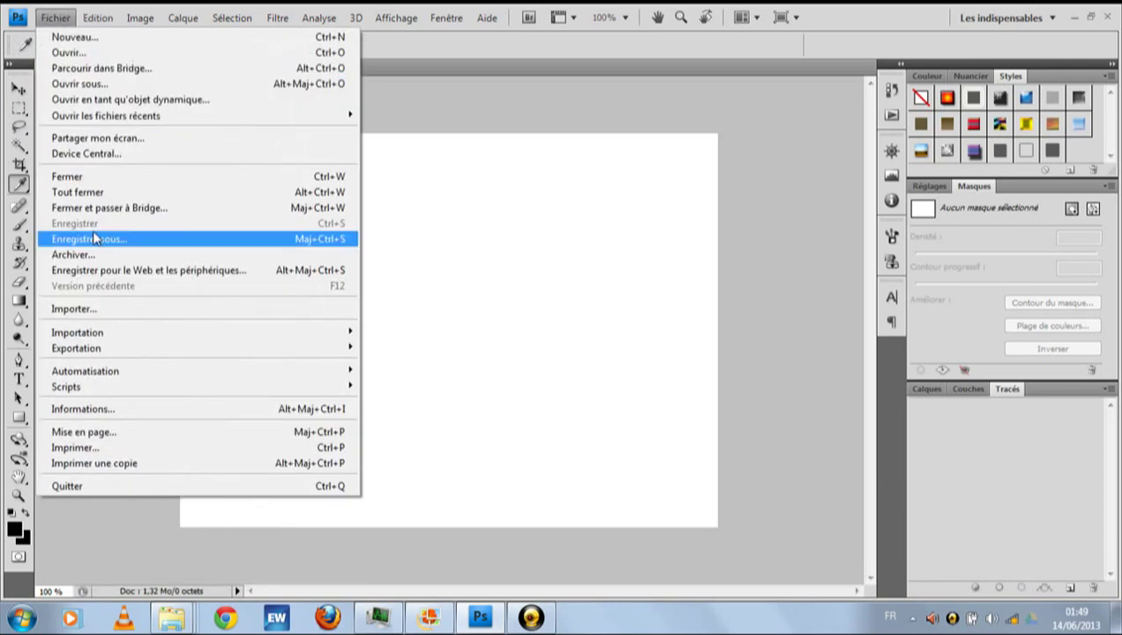
pyautogui.click(94, 309)
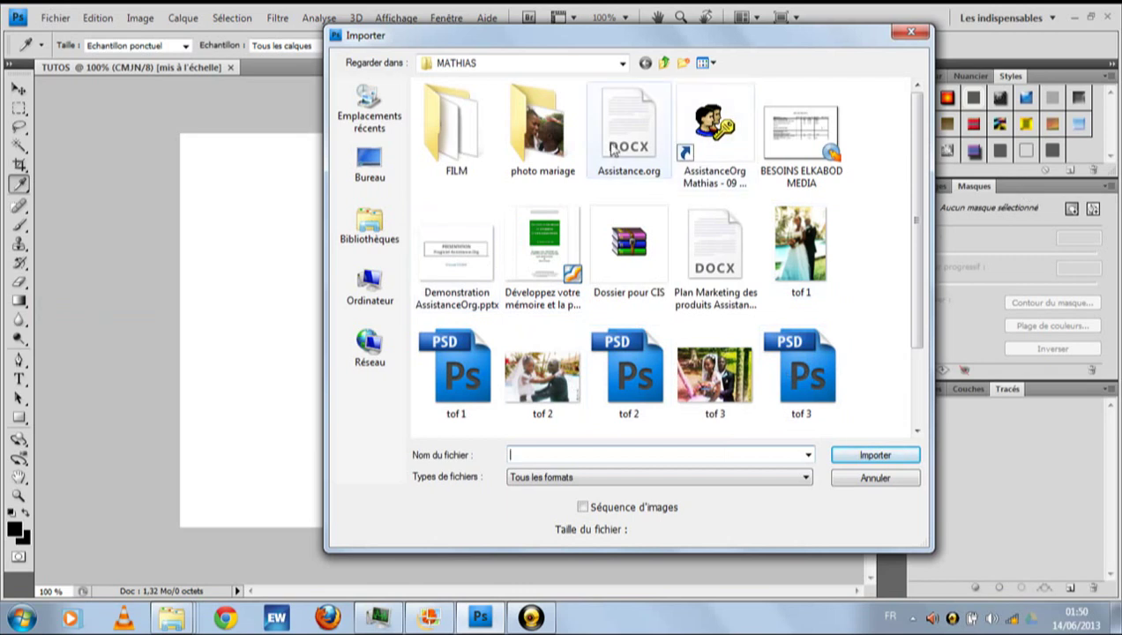
pyautogui.doubleClick(544, 154)
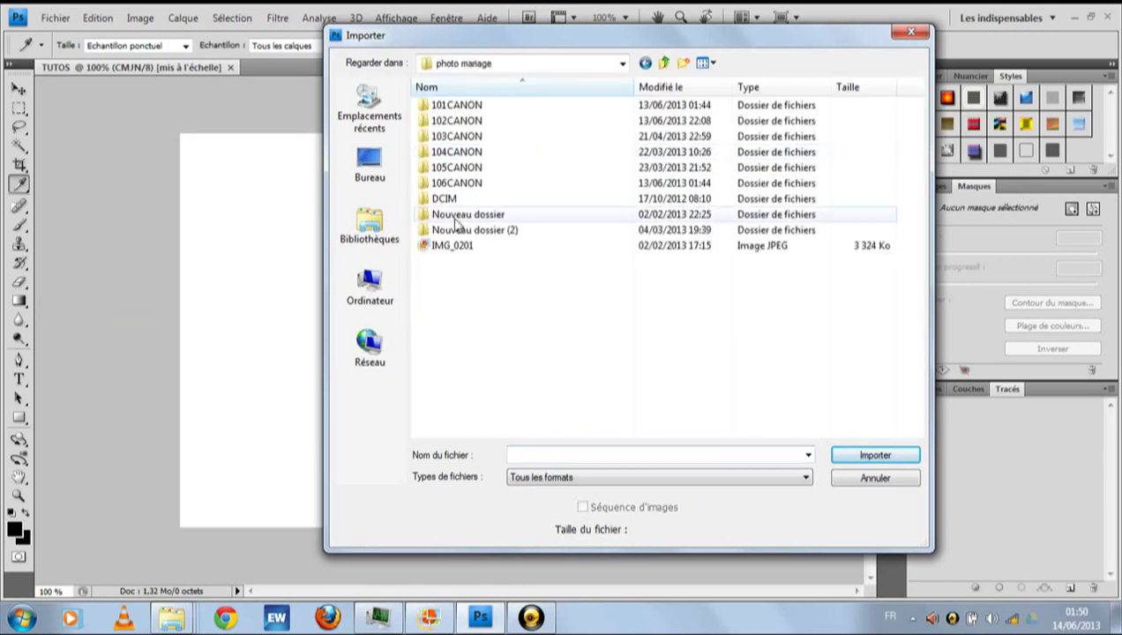
pyautogui.click(445, 245)
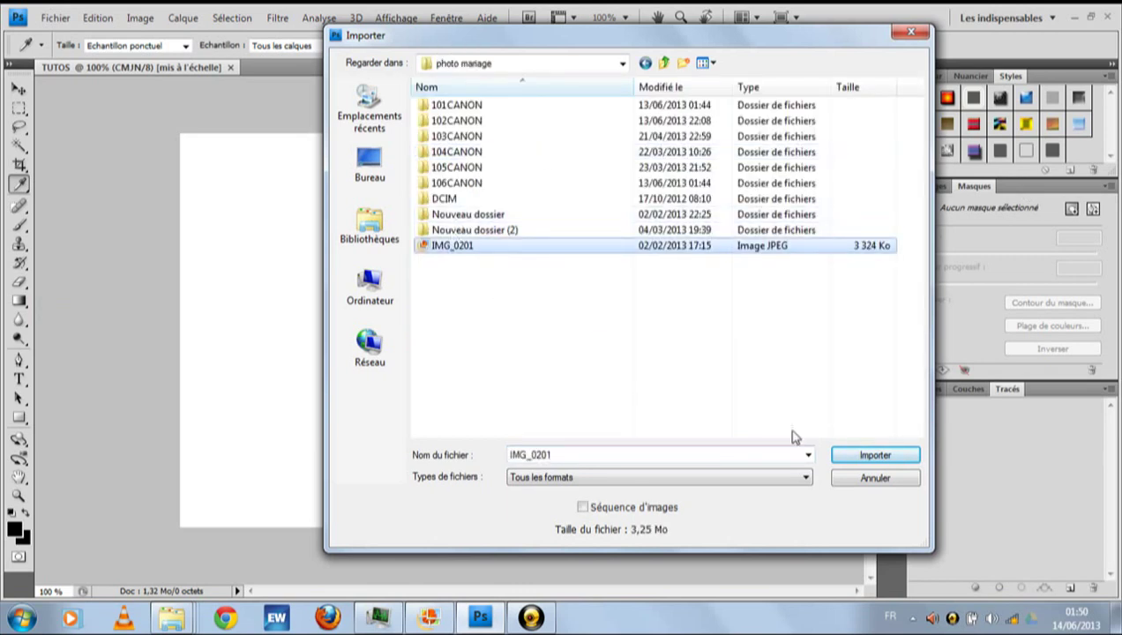
pyautogui.click(713, 63)
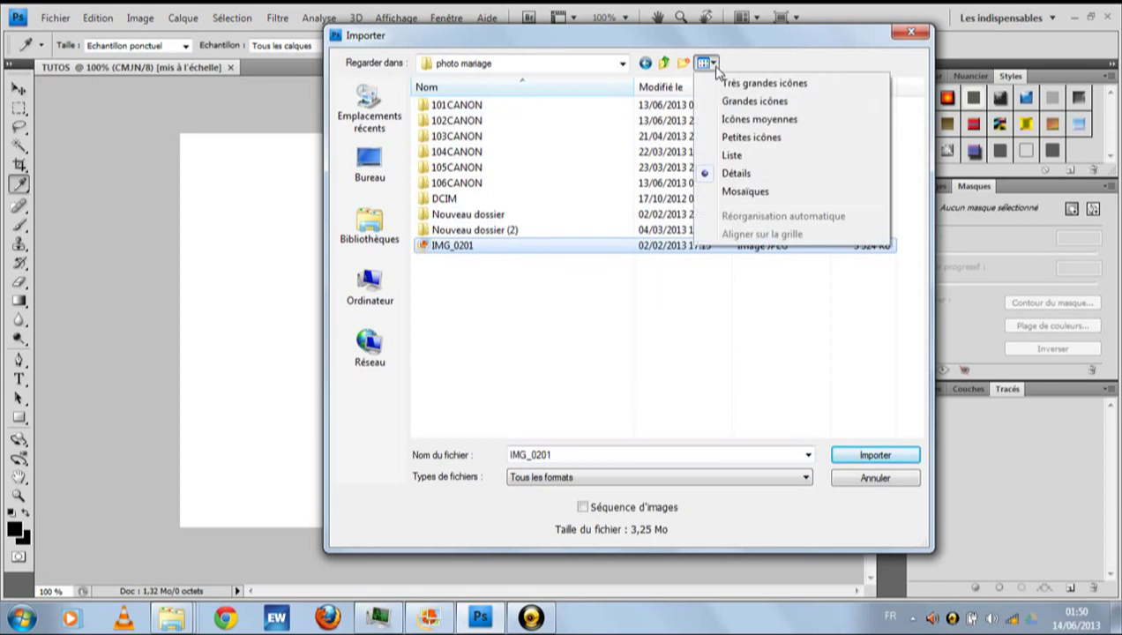
pyautogui.click(376, 273)
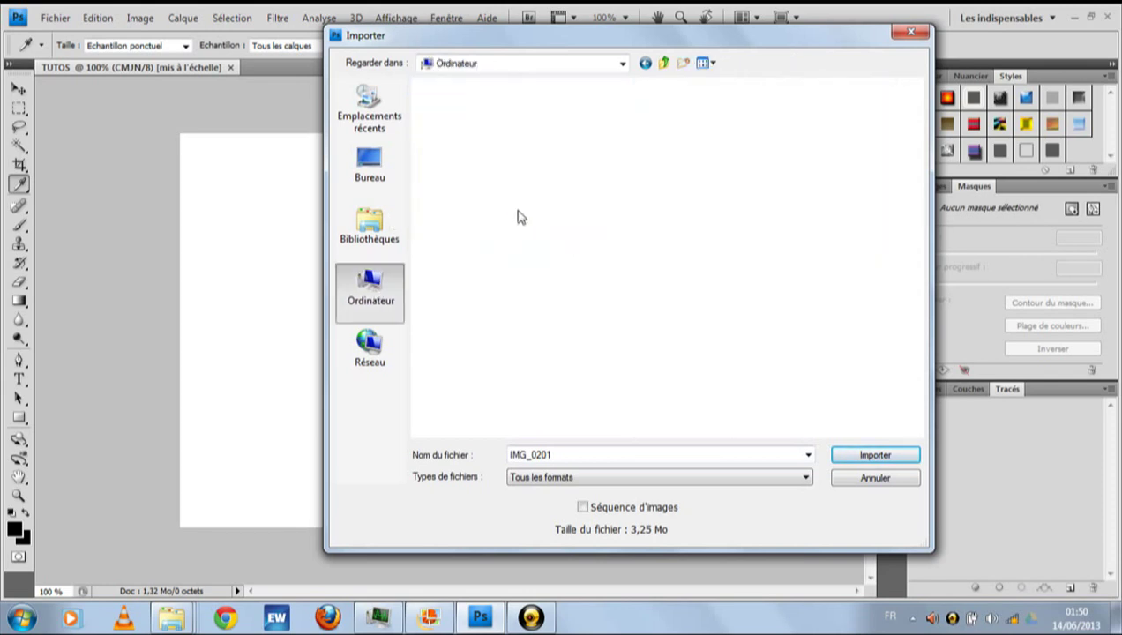
pyautogui.doubleClick(551, 228)
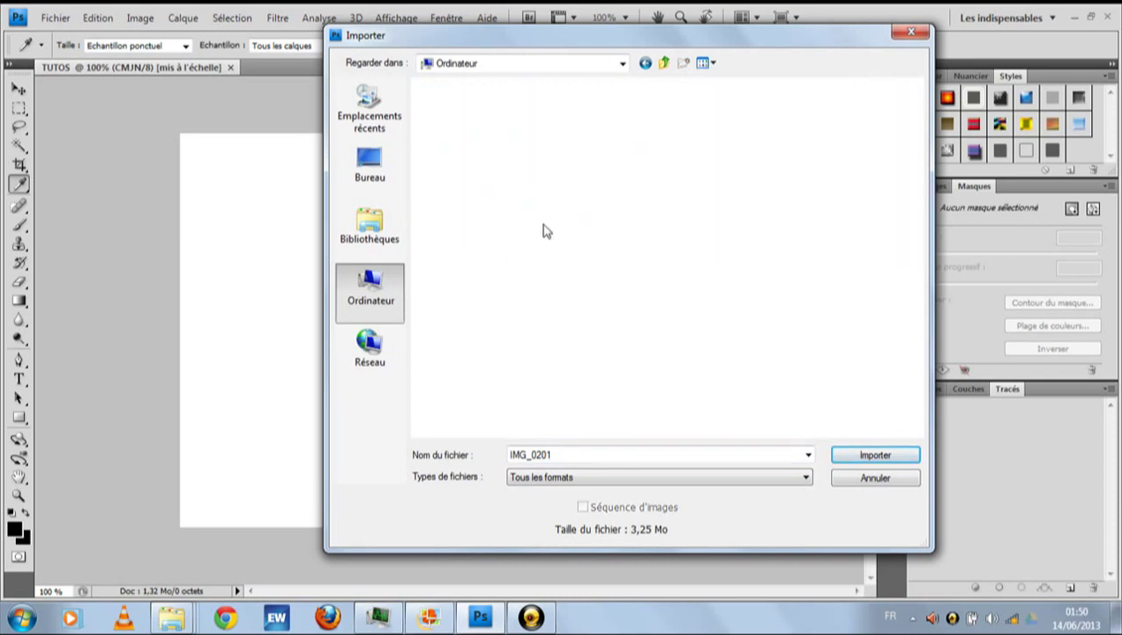
pyautogui.doubleClick(470, 153)
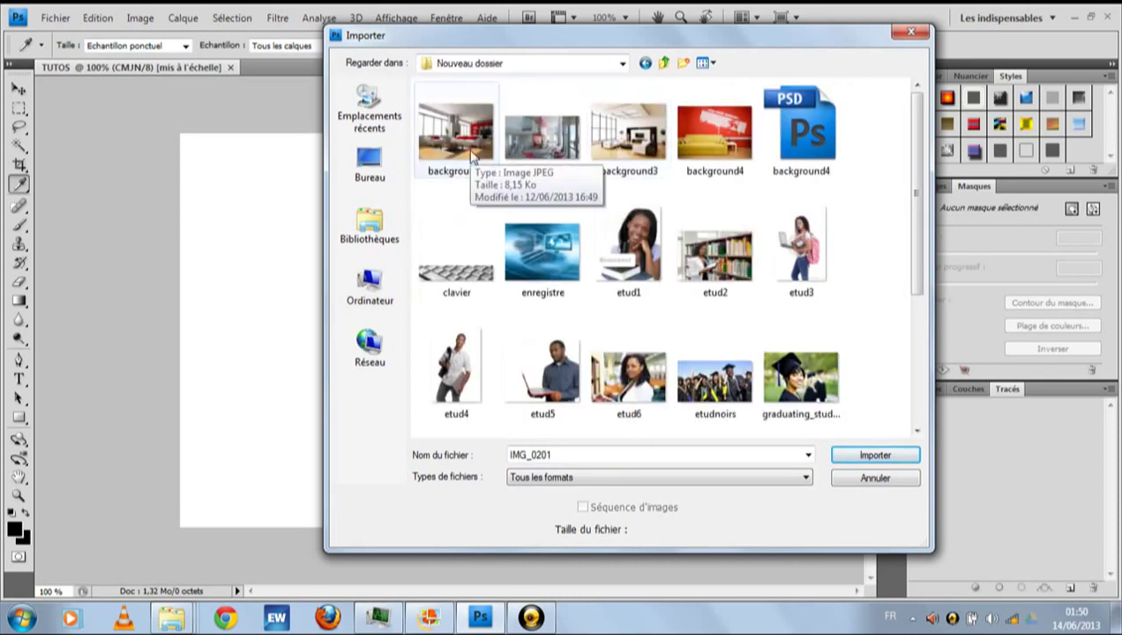
pyautogui.doubleClick(472, 156)
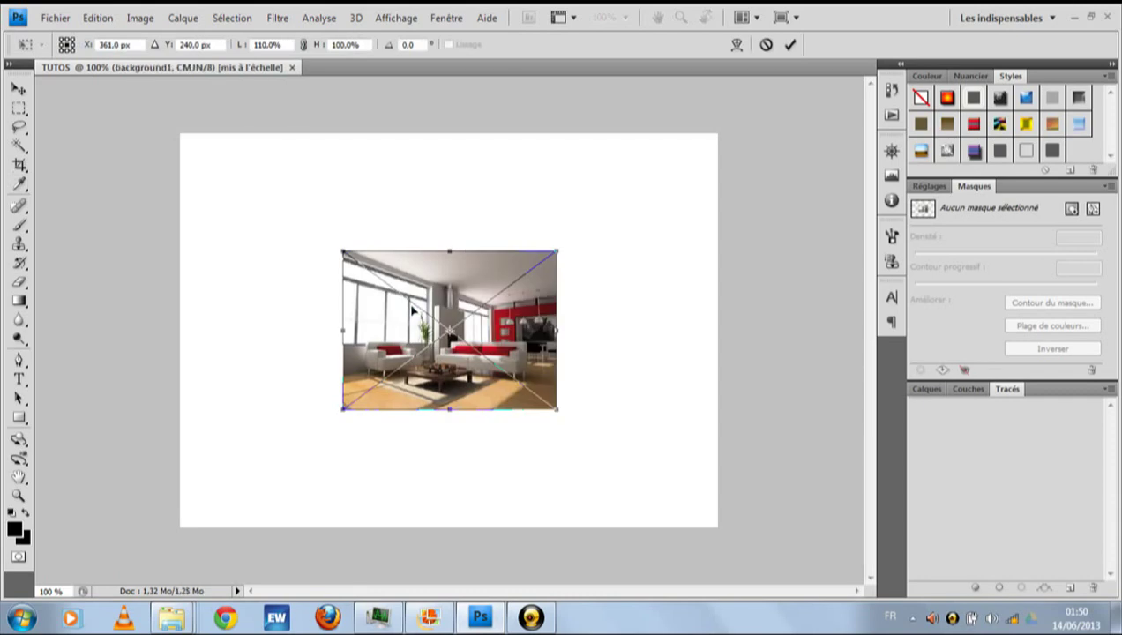
pyautogui.press('Return')
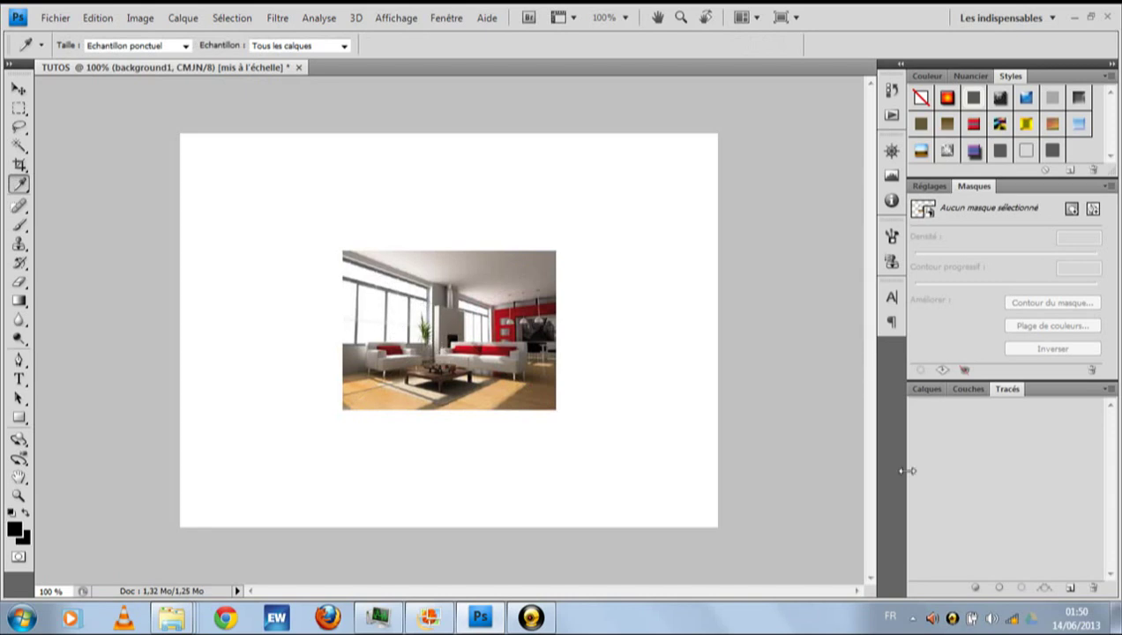
# - Display the document's layers and undo the placement of the background1 image
pyautogui.click(926, 389)
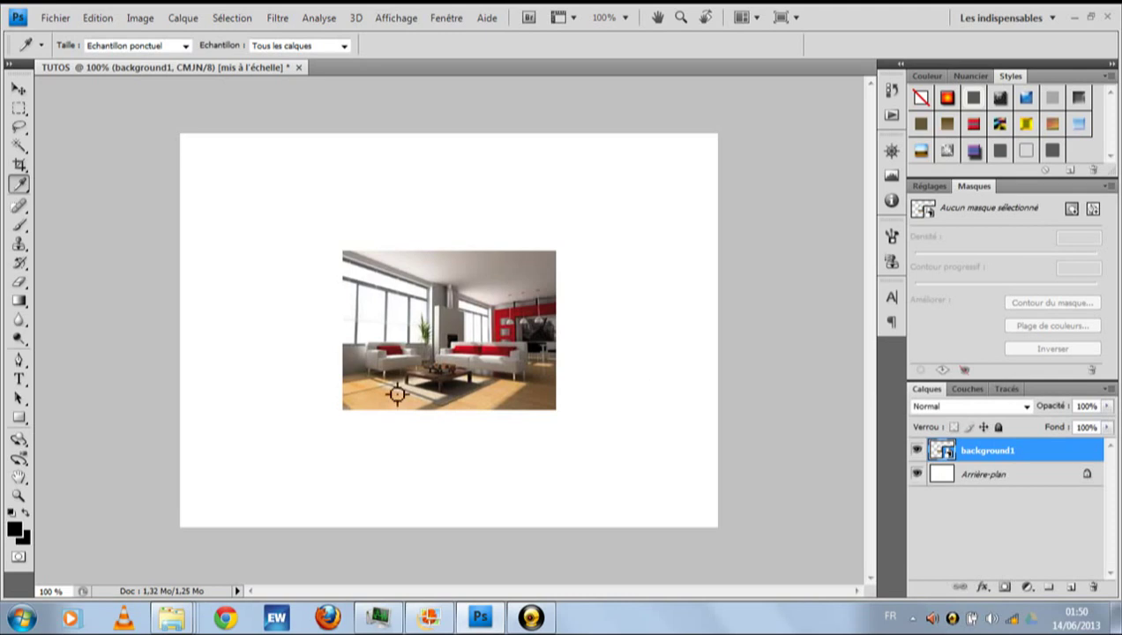
pyautogui.hotkey('ctrl', 'z')
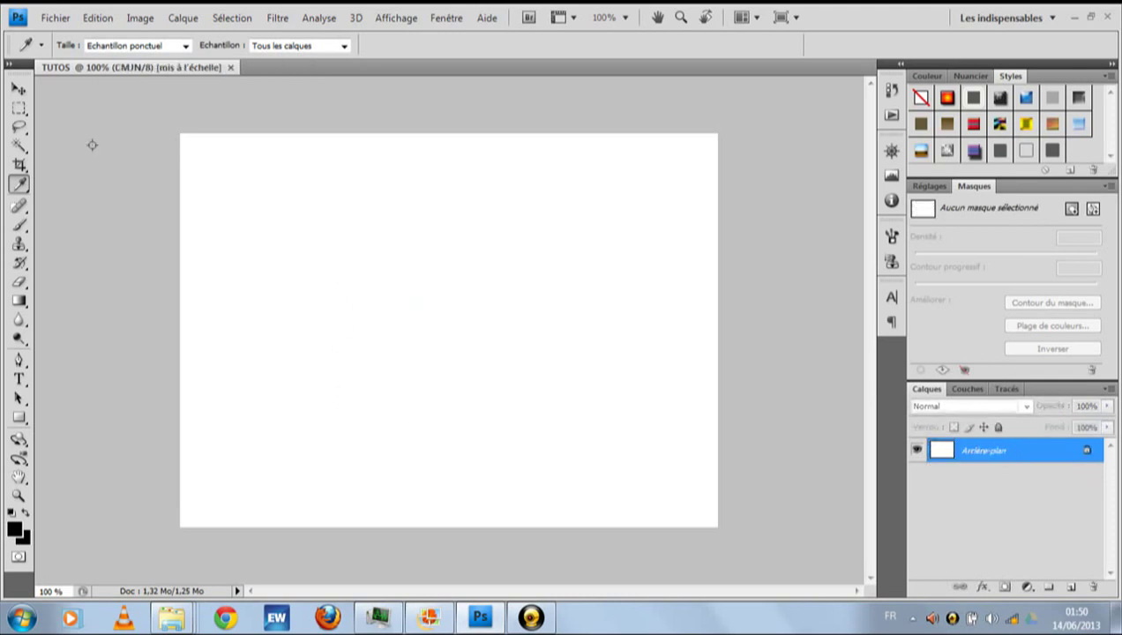
# - Import the background1 image into the TUTOS document and validate its default centred placement
pyautogui.click(58, 18)
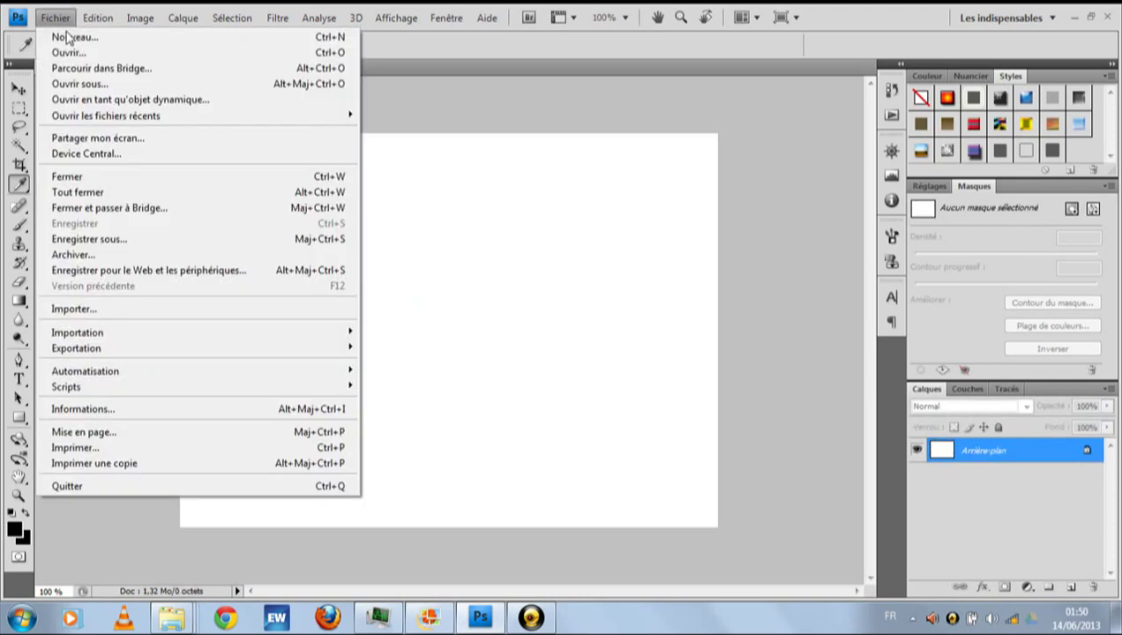
pyautogui.click(133, 309)
pyautogui.click(448, 165)
pyautogui.doubleClick(448, 165)
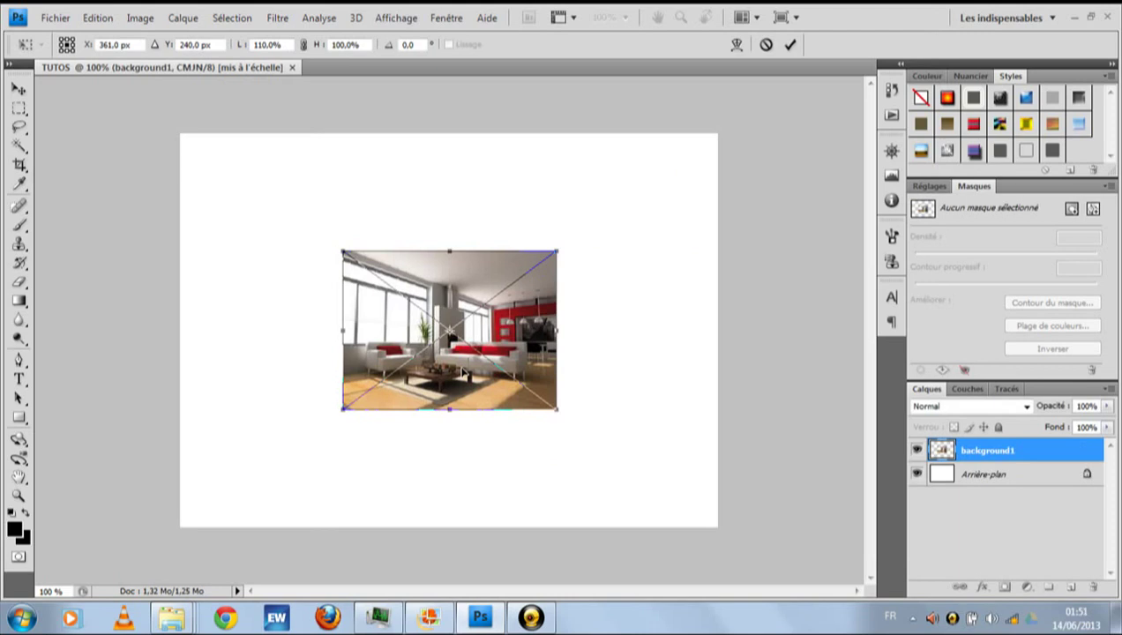
pyautogui.press('i')
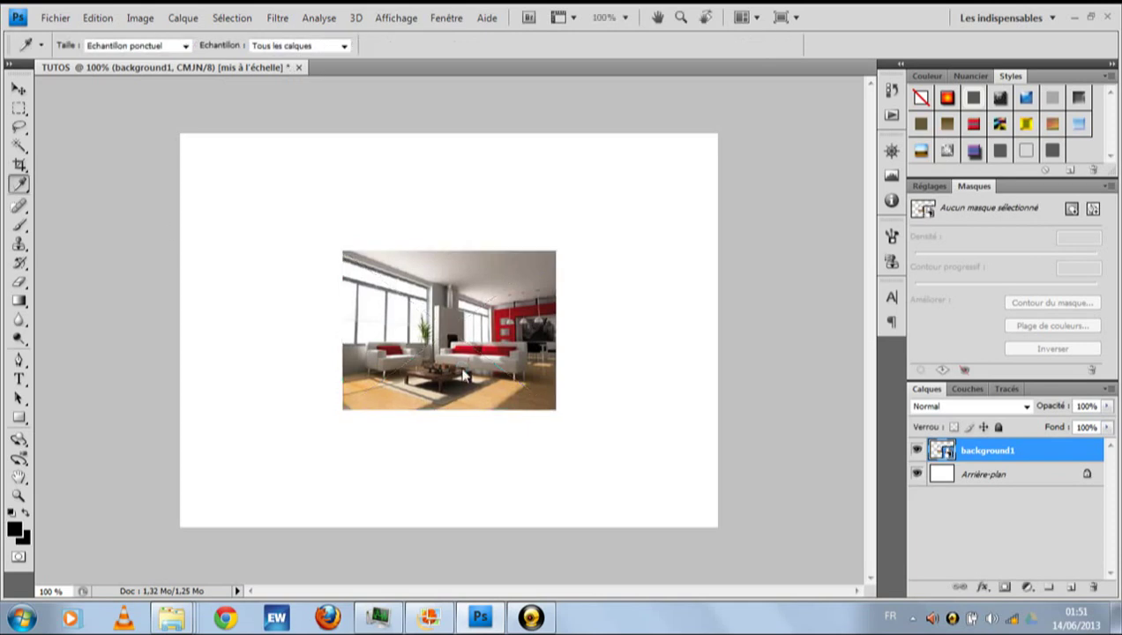
# - Shift the background1 image slightly sideways with the Move tool and return it to the centre of the canvas
pyautogui.click(17, 91)
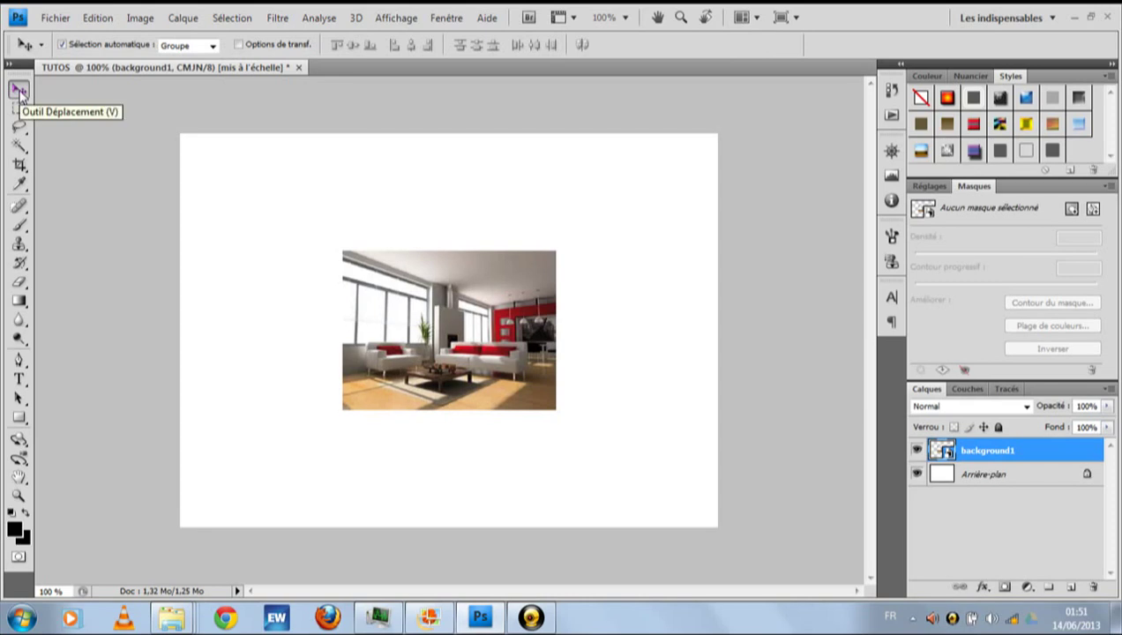
pyautogui.moveTo(515, 370)
pyautogui.mouseDown()
pyautogui.moveTo(425, 308)
pyautogui.moveTo(511, 293)
pyautogui.moveTo(552, 445)
pyautogui.moveTo(460, 277)
pyautogui.moveTo(529, 335)
pyautogui.moveTo(541, 368)
pyautogui.mouseUp()
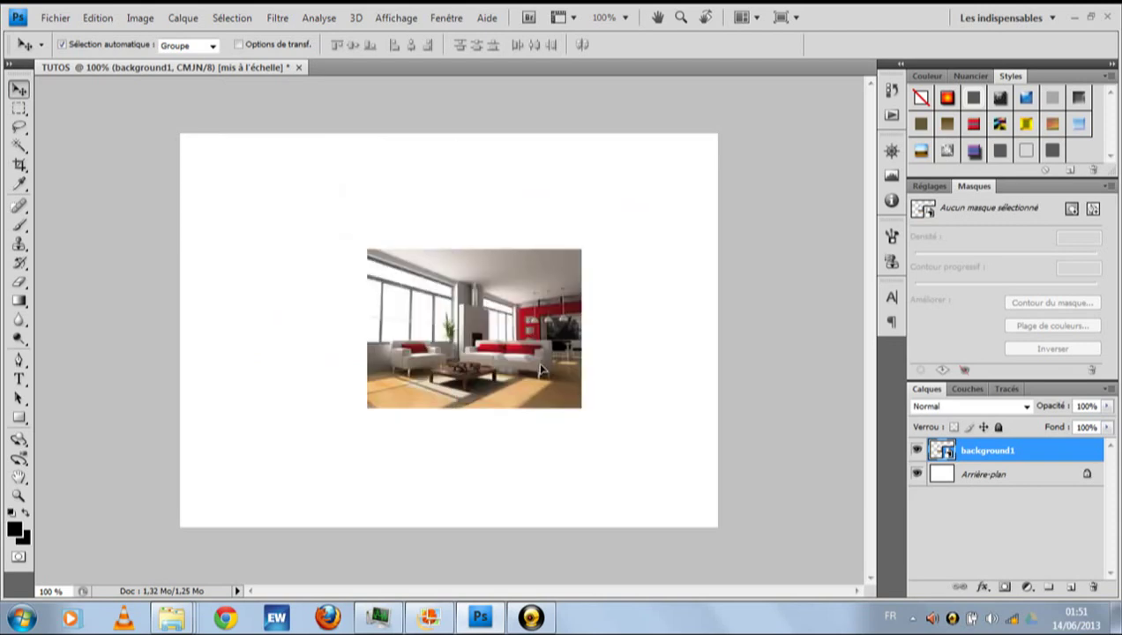
pyautogui.moveTo(474, 333); pyautogui.dragTo(452, 329)
# - Delete the background1 layer and undo the deletion, two times in a row
pyautogui.press('Delete')
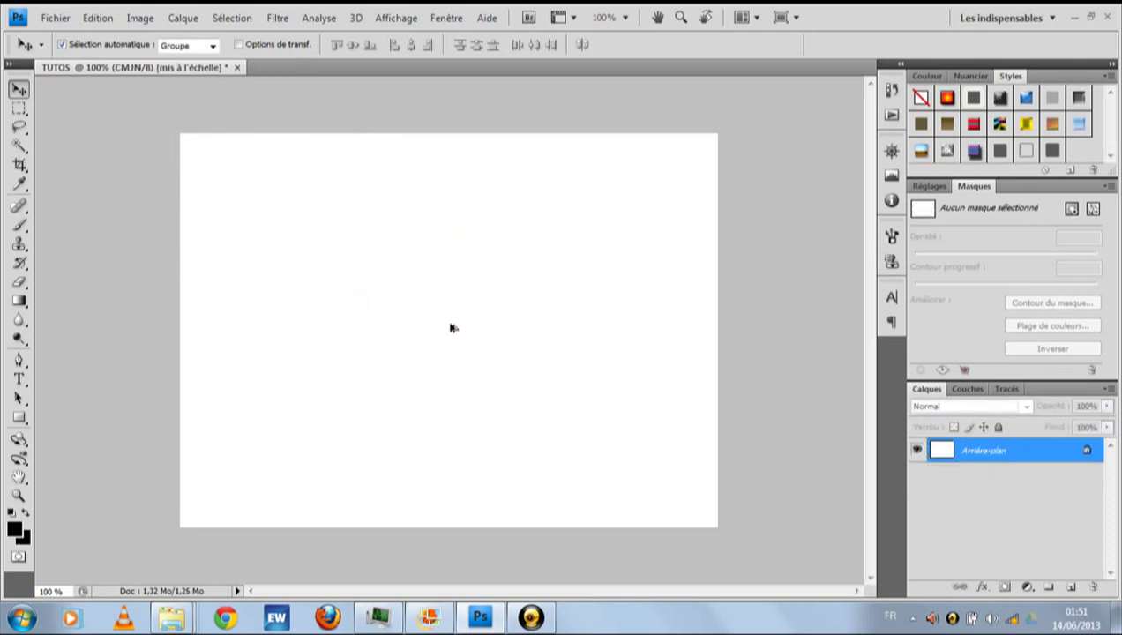
pyautogui.hotkey('ctrl', 'z')
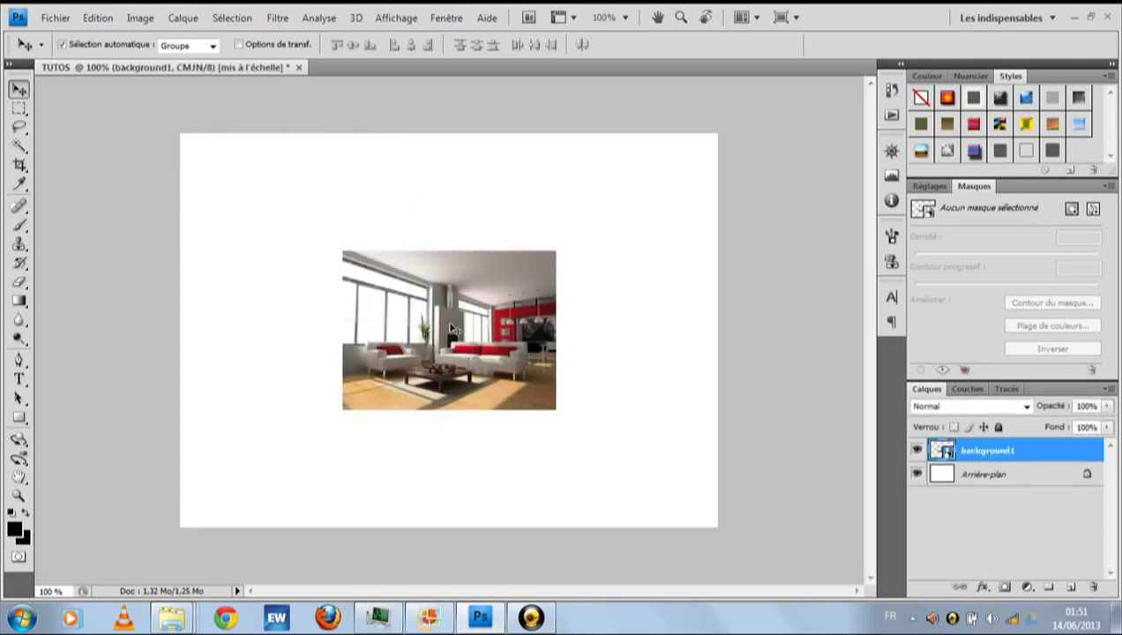
pyautogui.press('Delete')
pyautogui.hotkey('ctrl', 'z')
# - Draw a rectangular marquee across the upper part of the background1 image and deselect it
pyautogui.click(19, 108)
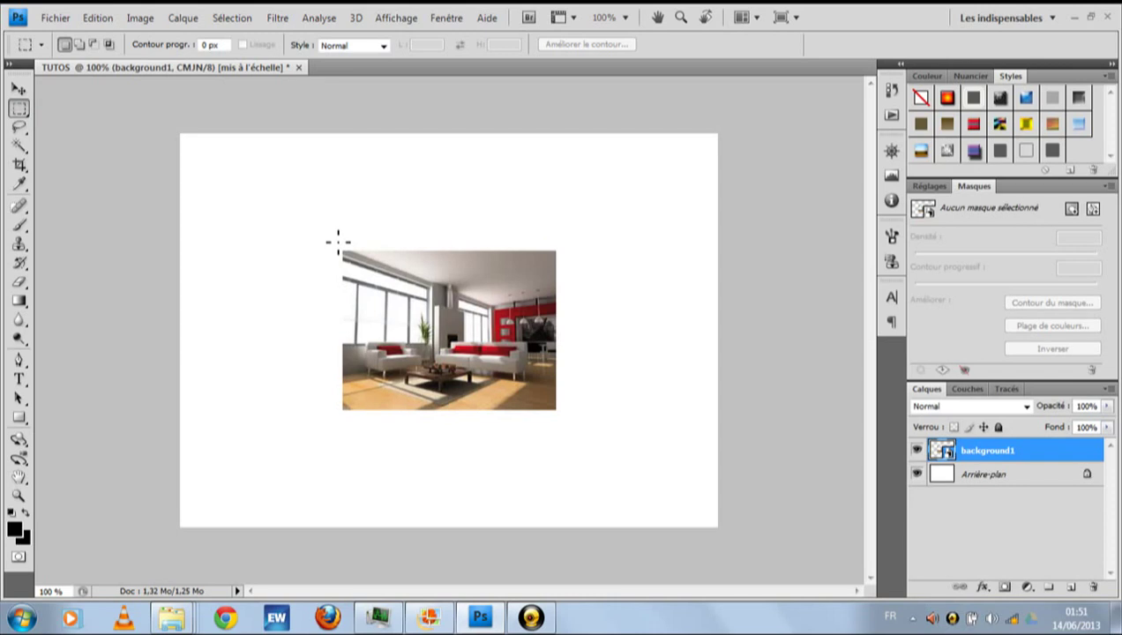
pyautogui.moveTo(333, 237); pyautogui.dragTo(584, 313)
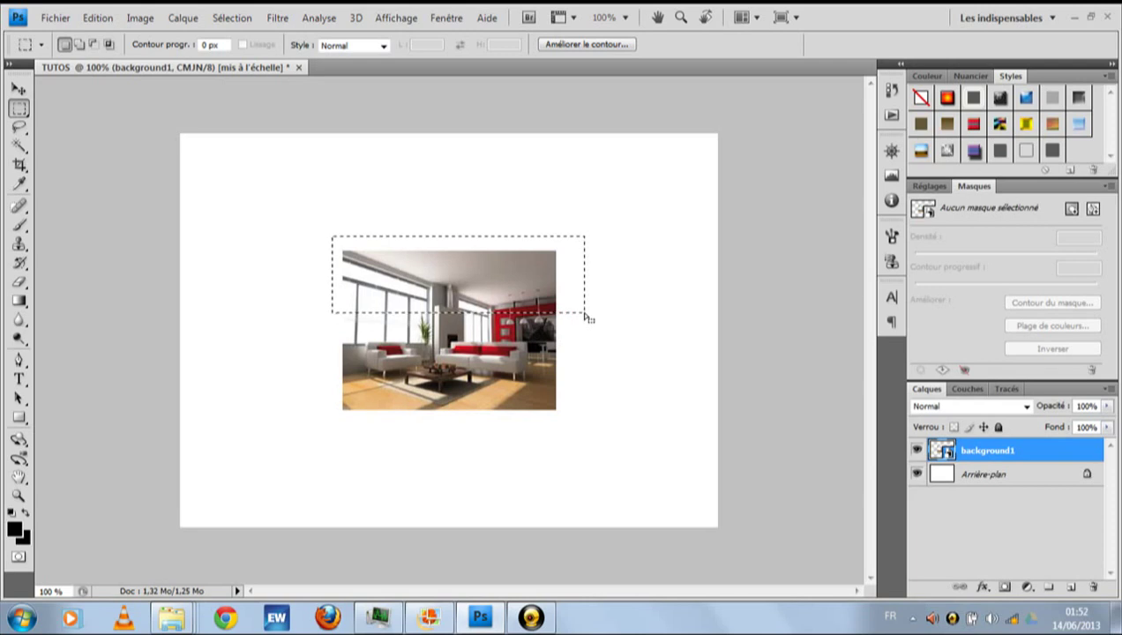
pyautogui.click(498, 283)
# - Select the tall window pane above the armchair with the Rectangular Marquee at 300% zoom
pyautogui.hotkey('ctrl', '+')
pyautogui.hotkey('ctrl', '+')
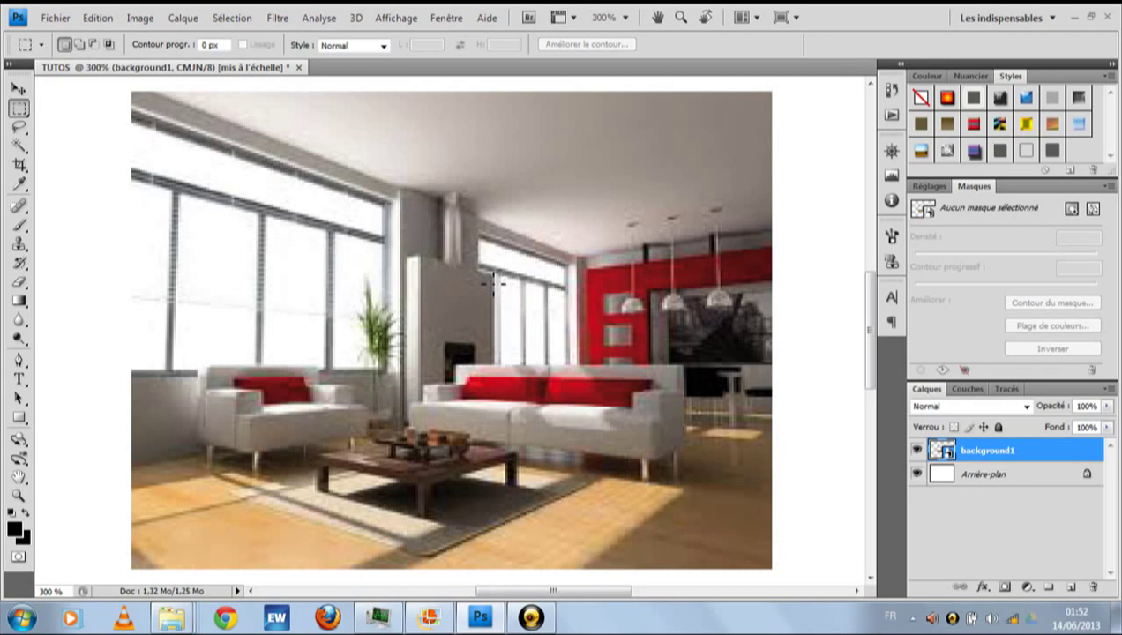
pyautogui.moveTo(262, 216); pyautogui.dragTo(328, 366)
pyautogui.moveTo(328, 366); pyautogui.dragTo(329, 372)
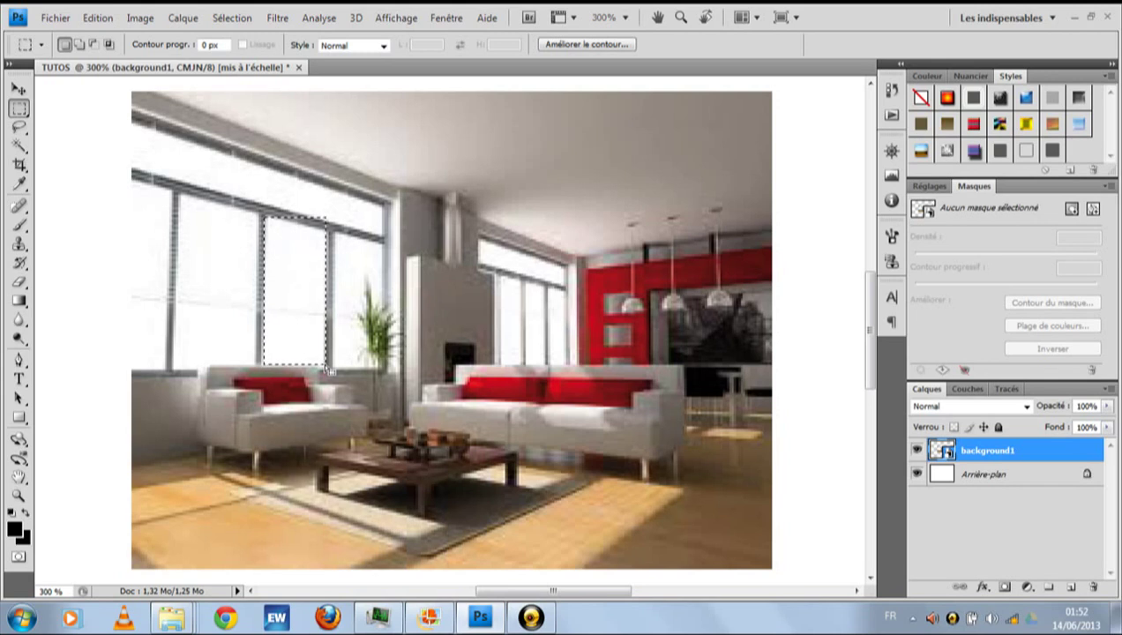
pyautogui.click(302, 315)
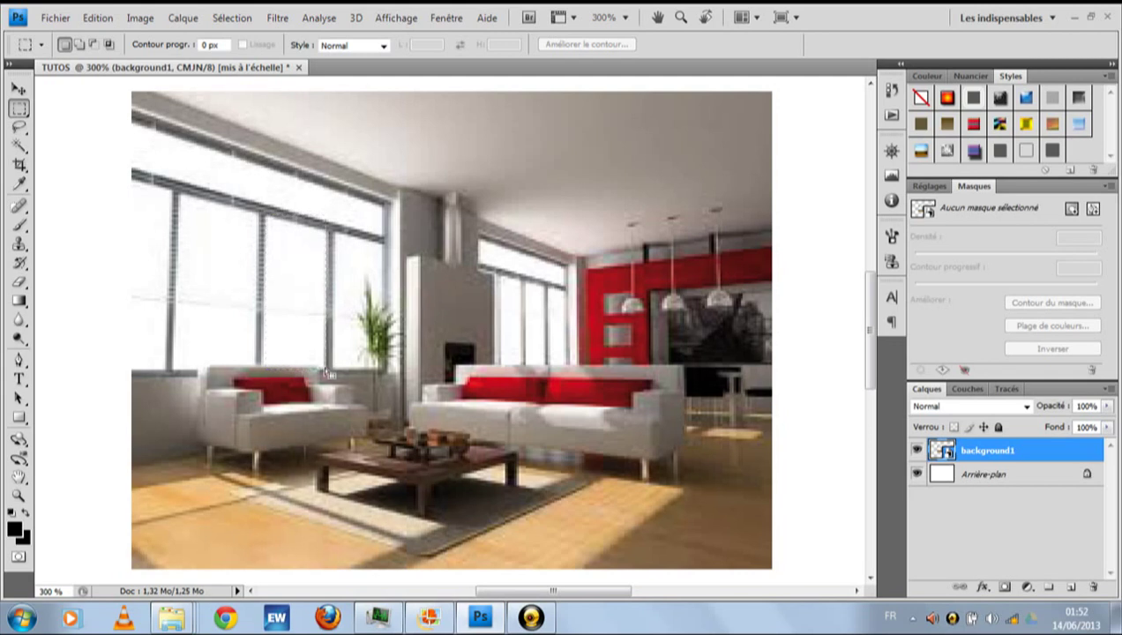
pyautogui.moveTo(265, 215); pyautogui.dragTo(326, 372)
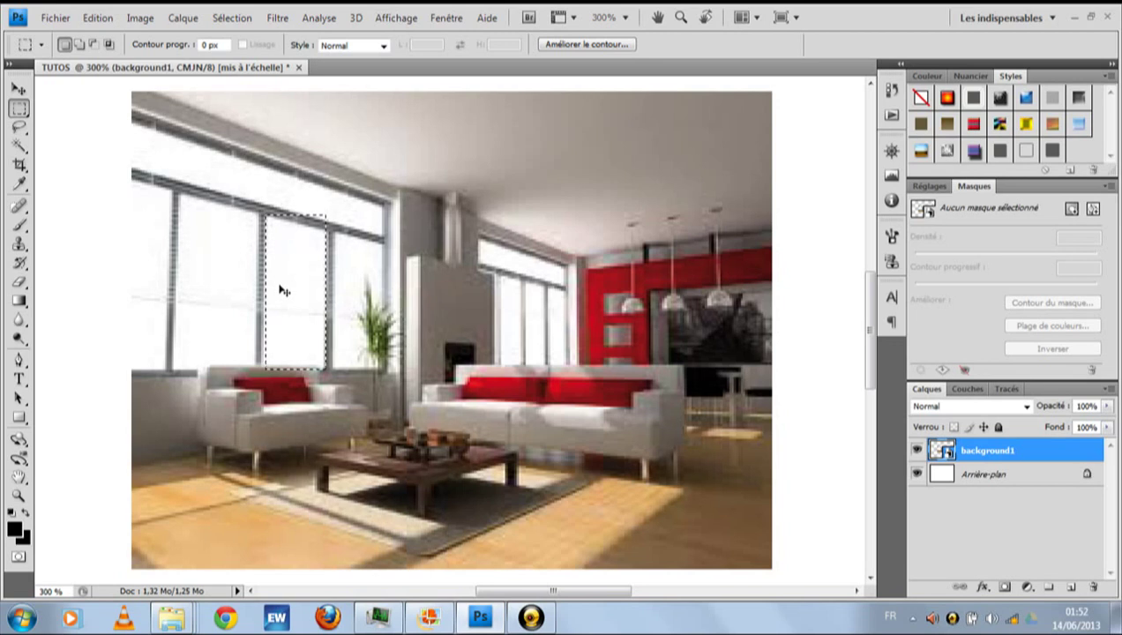
# - Copy the selected window pane to a new layer, undo the copy, and make it again
pyautogui.hotkey('ctrl', 'j')
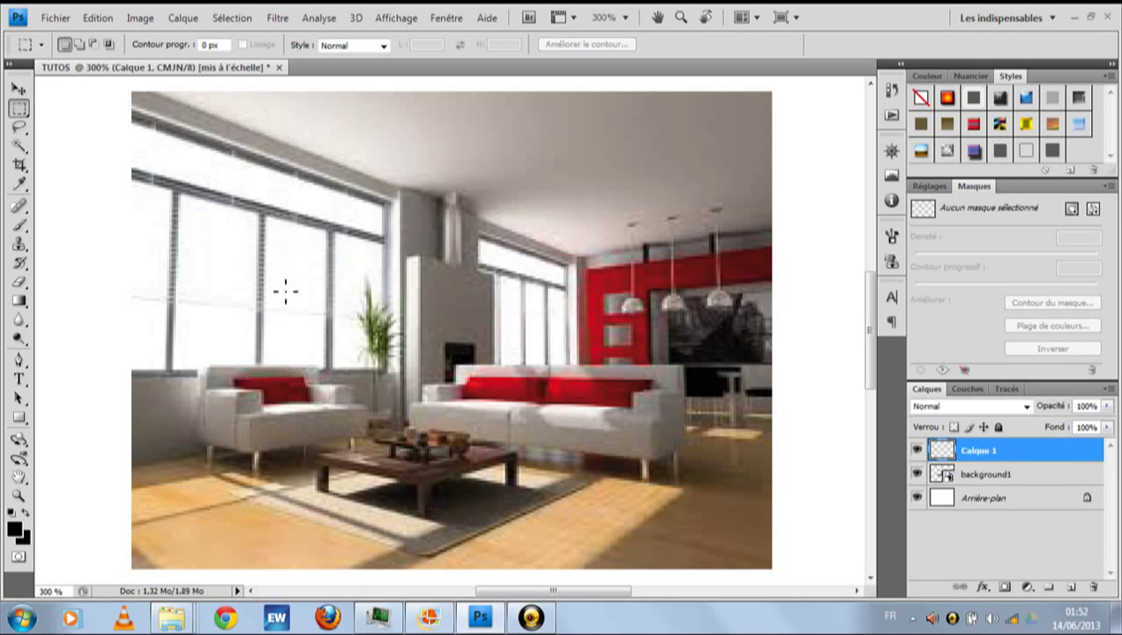
pyautogui.hotkey('ctrl', 'z')
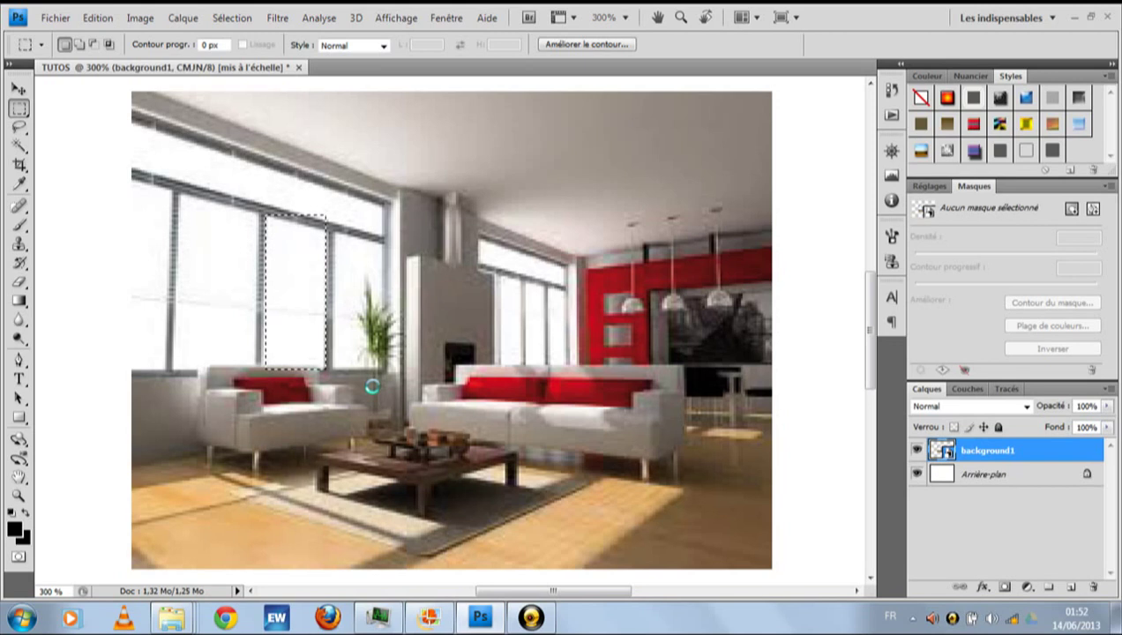
pyautogui.hotkey('ctrl', 'j')
# - Hide the background1 and Arrière-plan layers to view the copied pane alone, and show both layers again
pyautogui.click(916, 474)
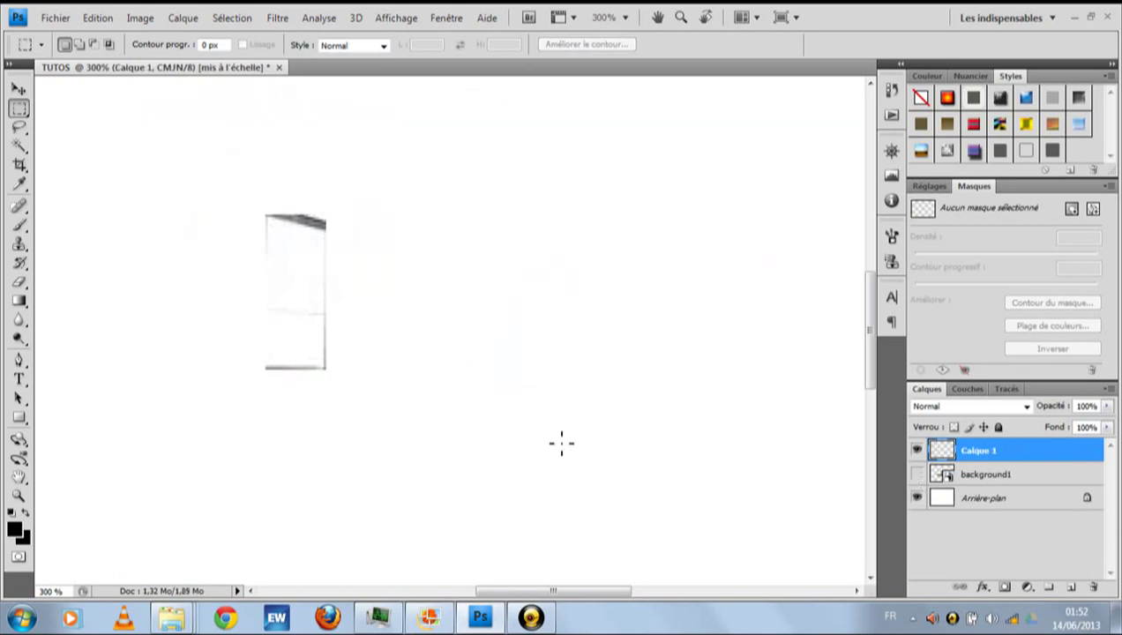
pyautogui.click(916, 497)
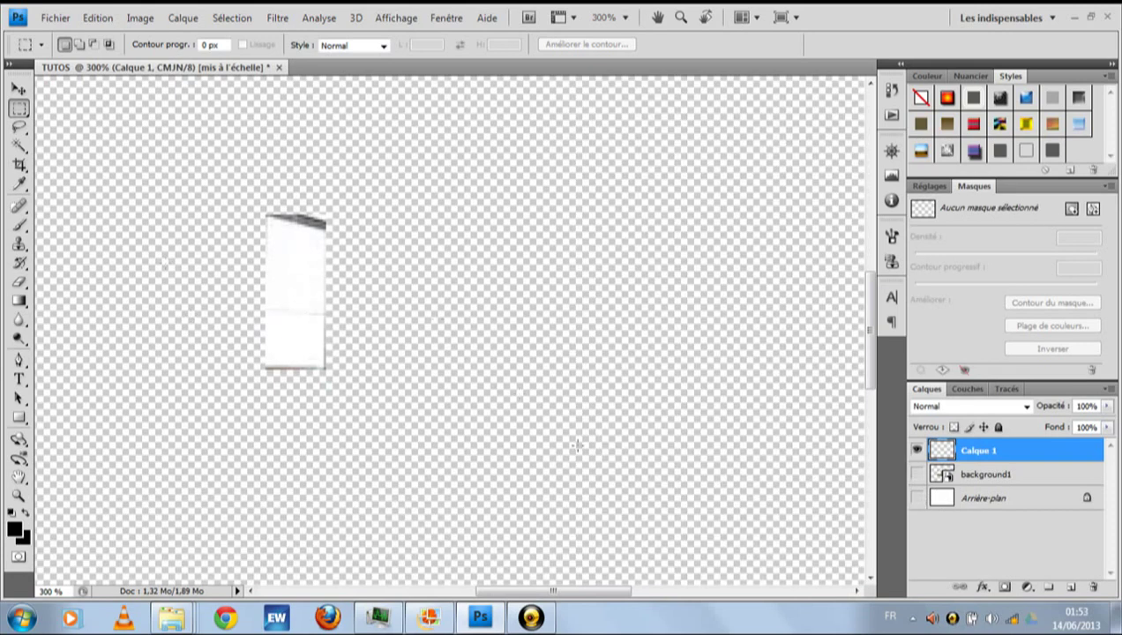
pyautogui.click(936, 498)
pyautogui.click(916, 497)
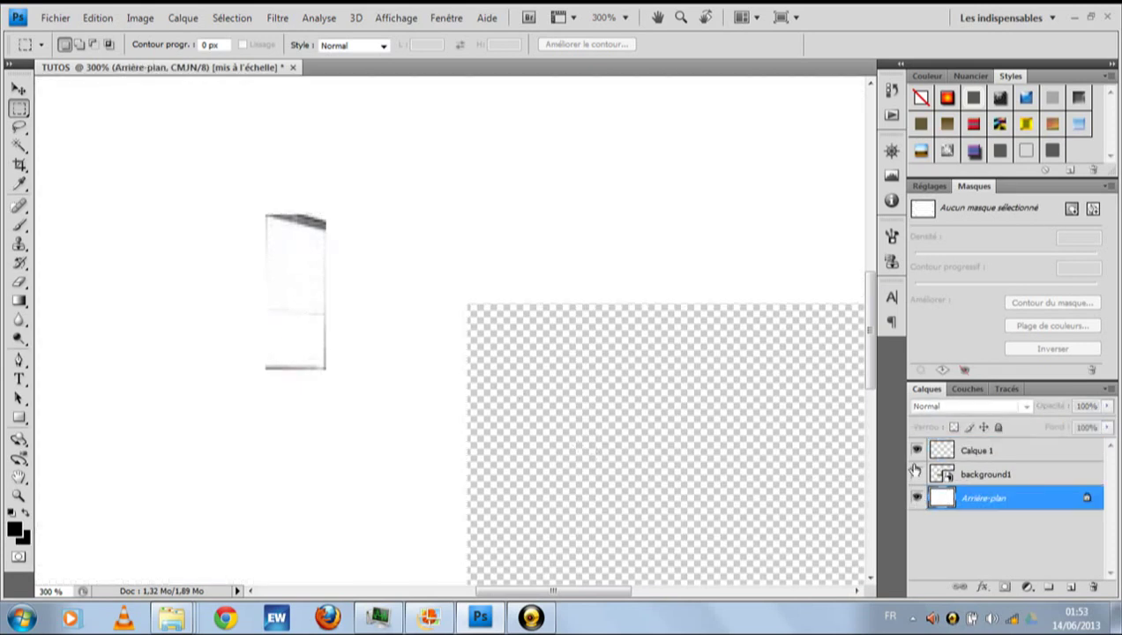
pyautogui.click(917, 474)
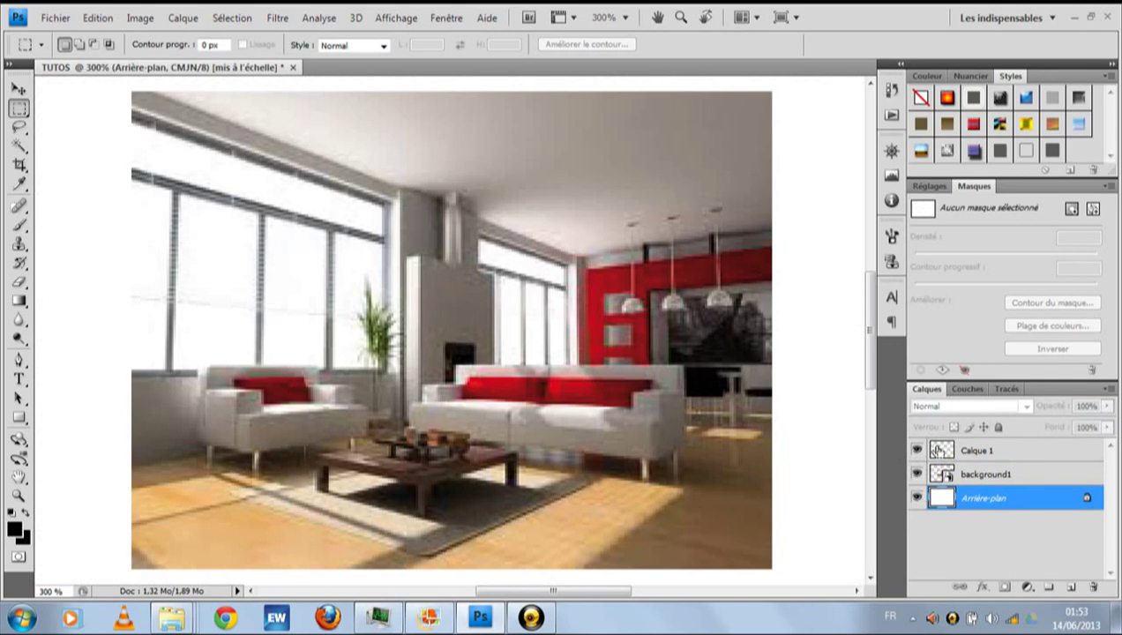
# - Load the outline of Calque 1 as a selection and try to delete that area from the background1 layer
pyautogui.keyDown('ctrl'); pyautogui.click(937, 451); pyautogui.keyUp('ctrl')
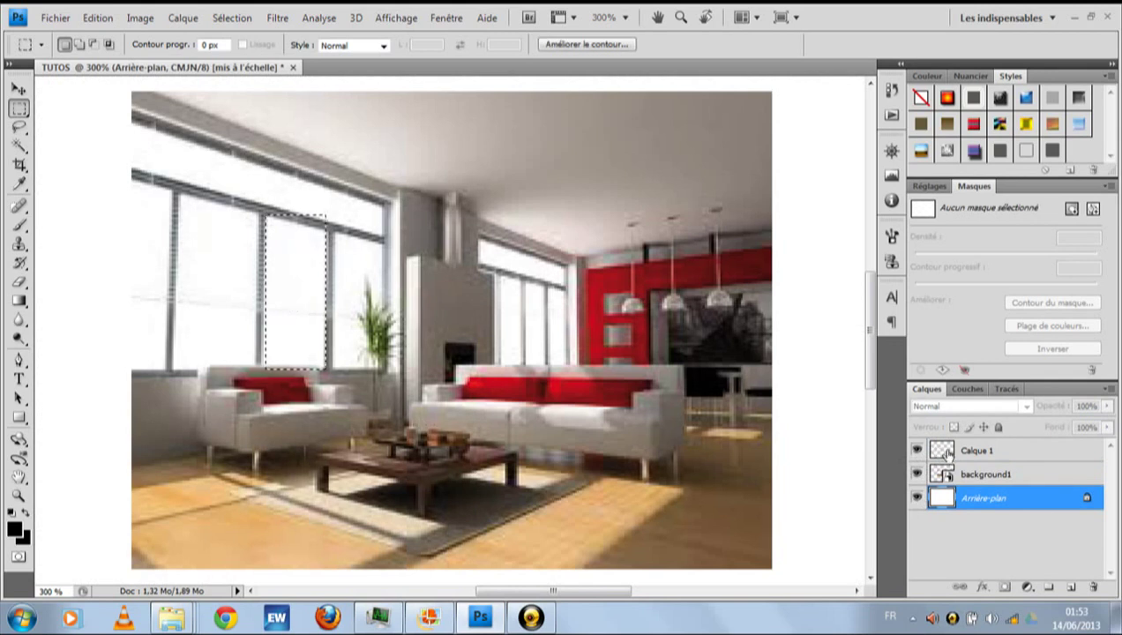
pyautogui.click(990, 475)
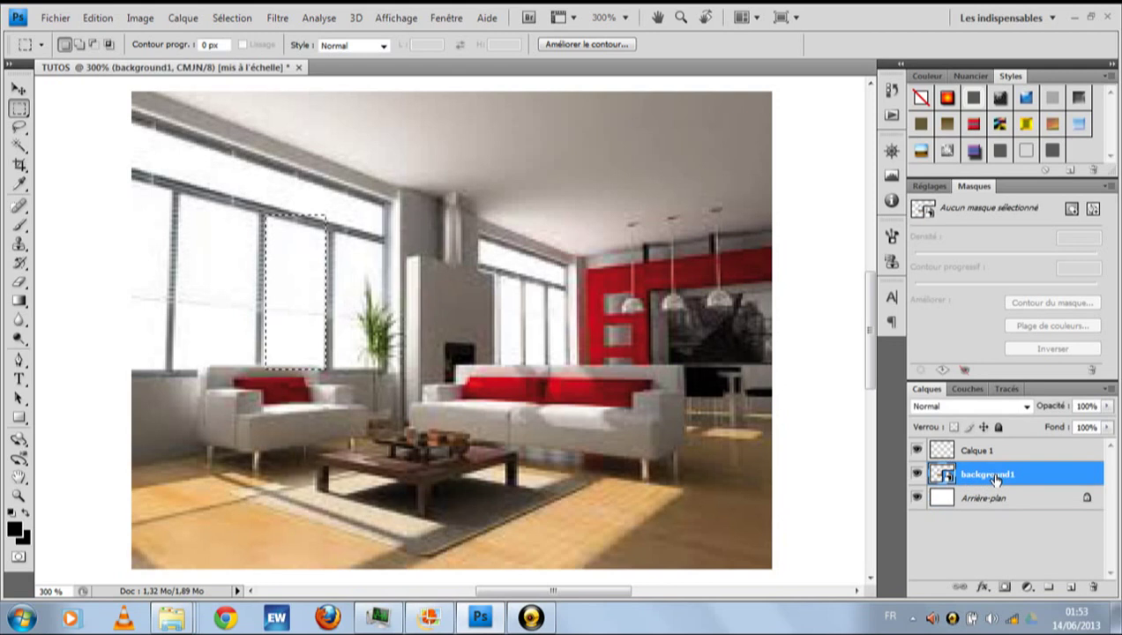
pyautogui.press('Delete')
pyautogui.press('Return')
# - Rasterize the background1 smart object layer
pyautogui.rightClick(997, 477)
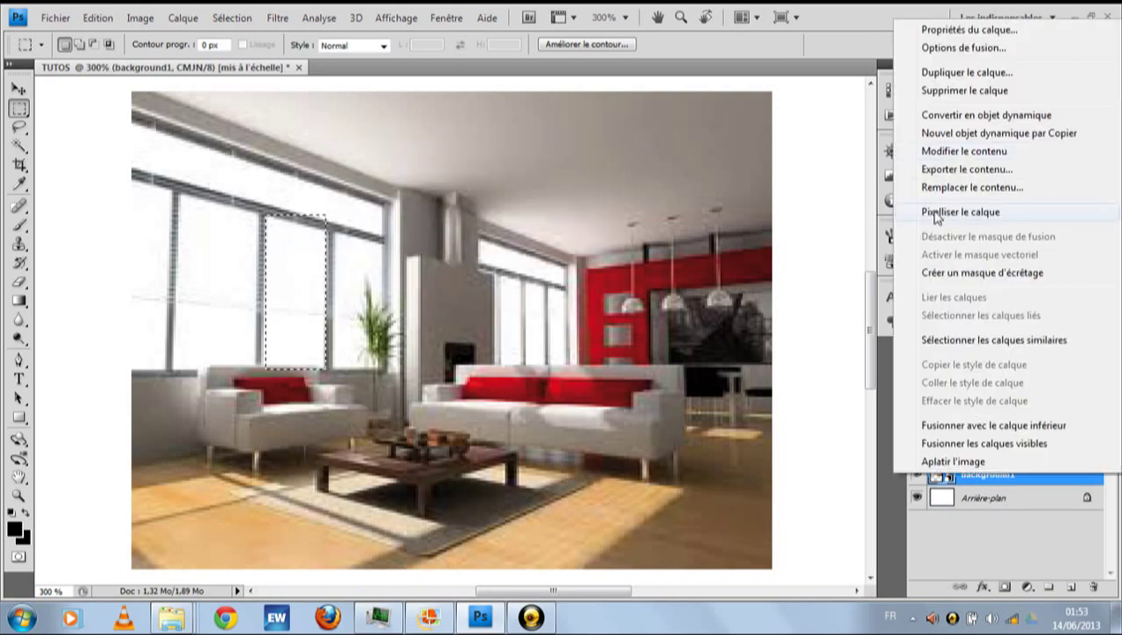
pyautogui.click(934, 214)
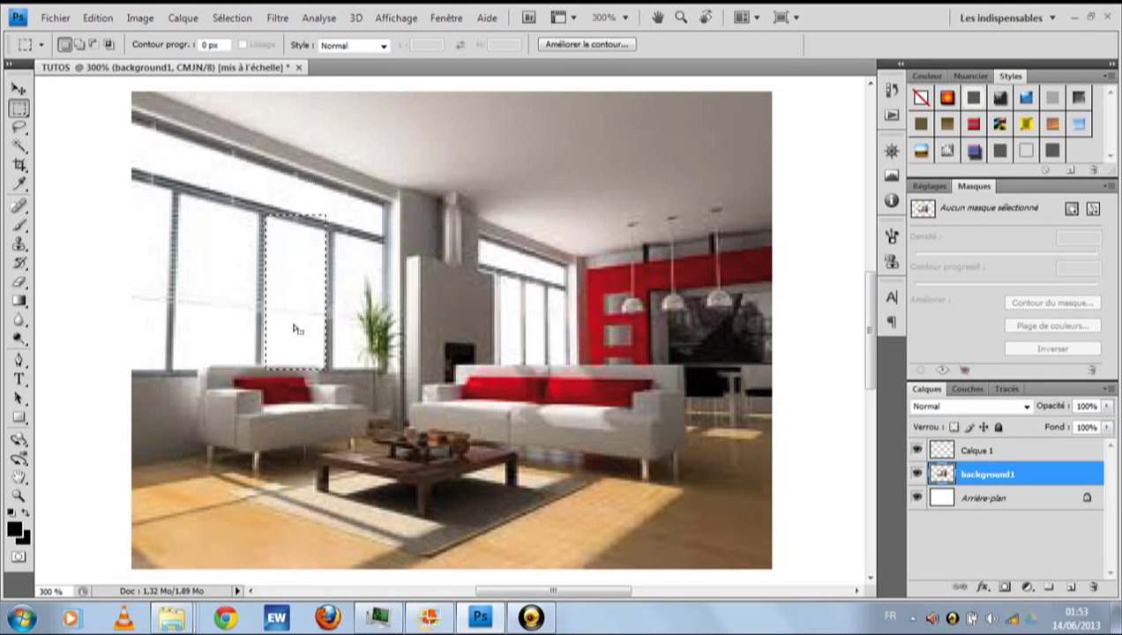
# - Add a layer mask to background1 from the pane selection, undo the mask, and deselect
pyautogui.click(1003, 586)
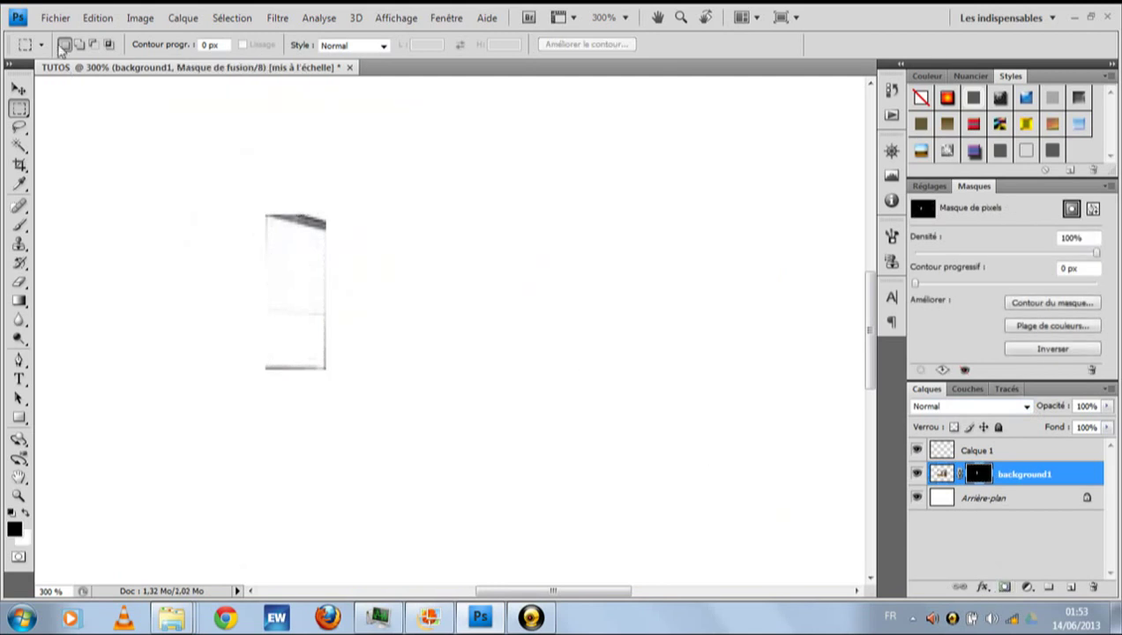
pyautogui.hotkey('ctrl', 'z')
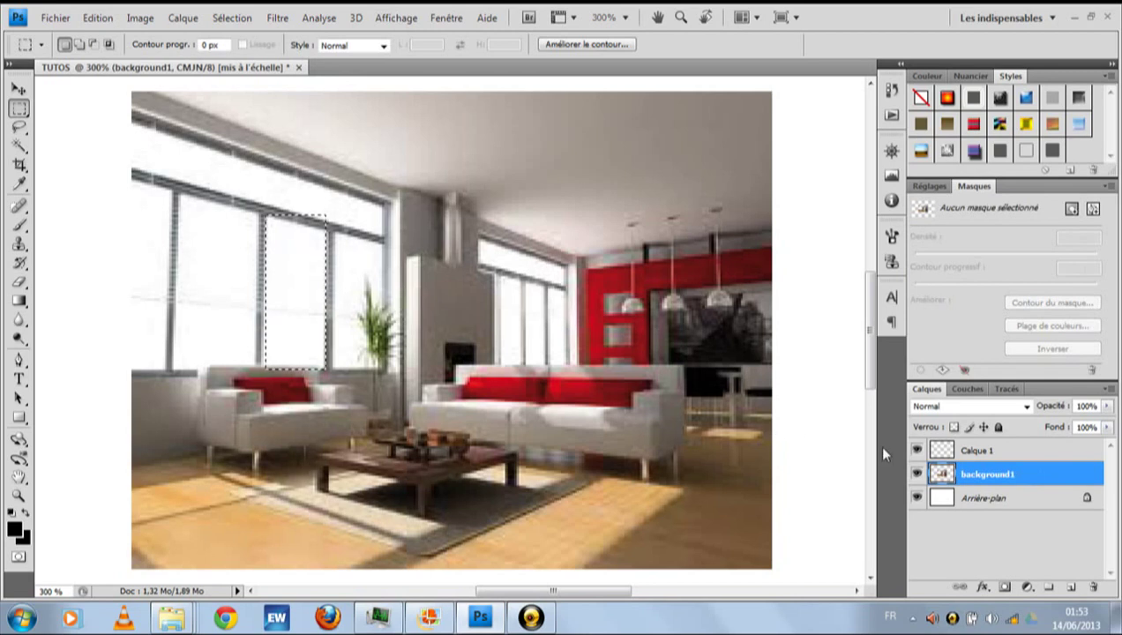
pyautogui.click(311, 287)
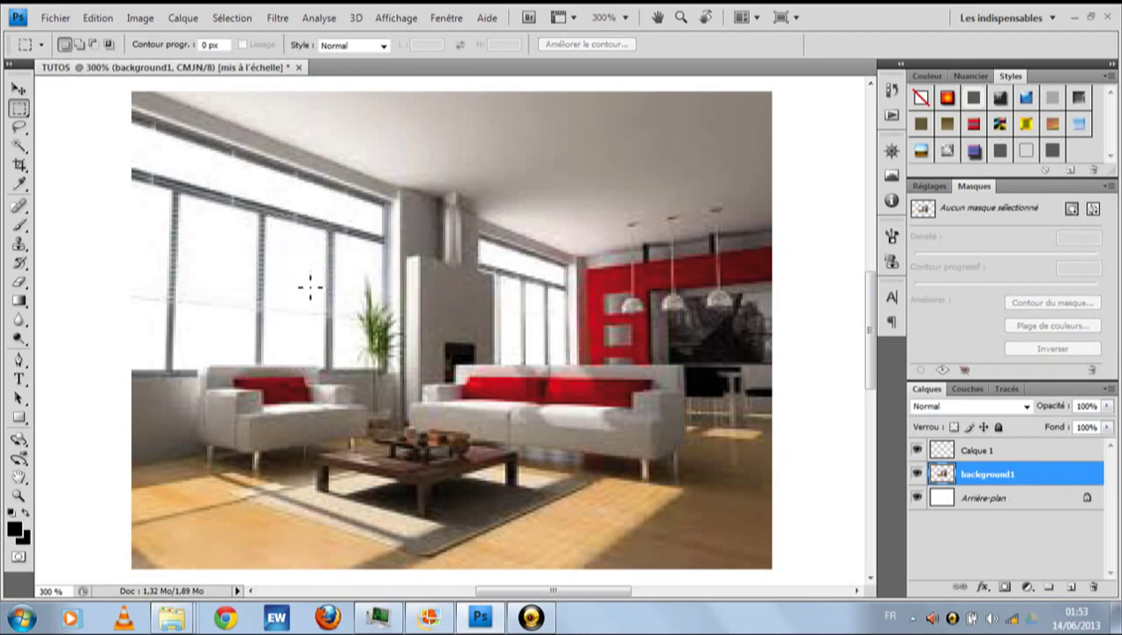
# - Draw a large rectangular selection from the window panes across to the red wall of the room
pyautogui.scroll(-1, 331, 201)
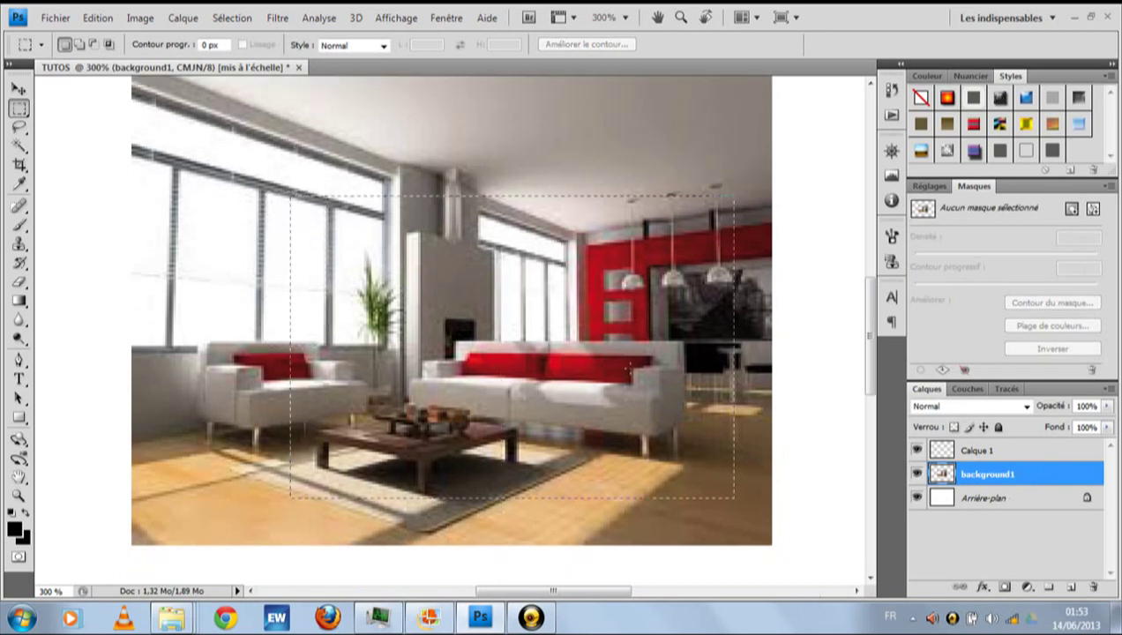
pyautogui.moveTo(689, 371); pyautogui.dragTo(691, 372)
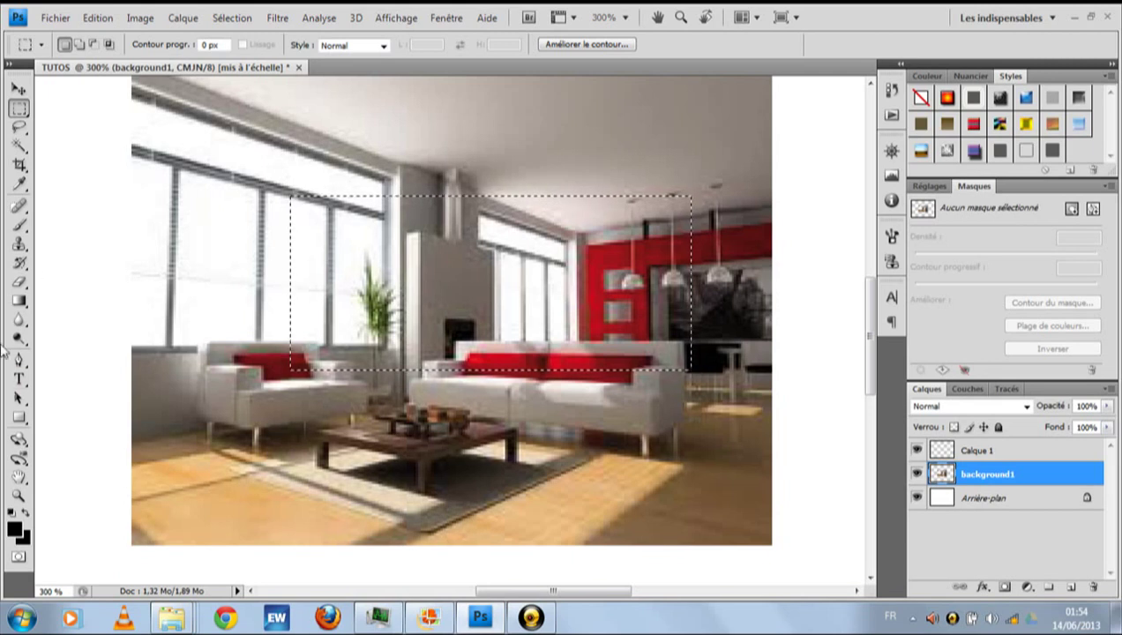
# - Apply a black-to-transparent gradient inside the selection and fill areas of the ceiling and chimney with black using the Paint Bucket
pyautogui.click(18, 300)
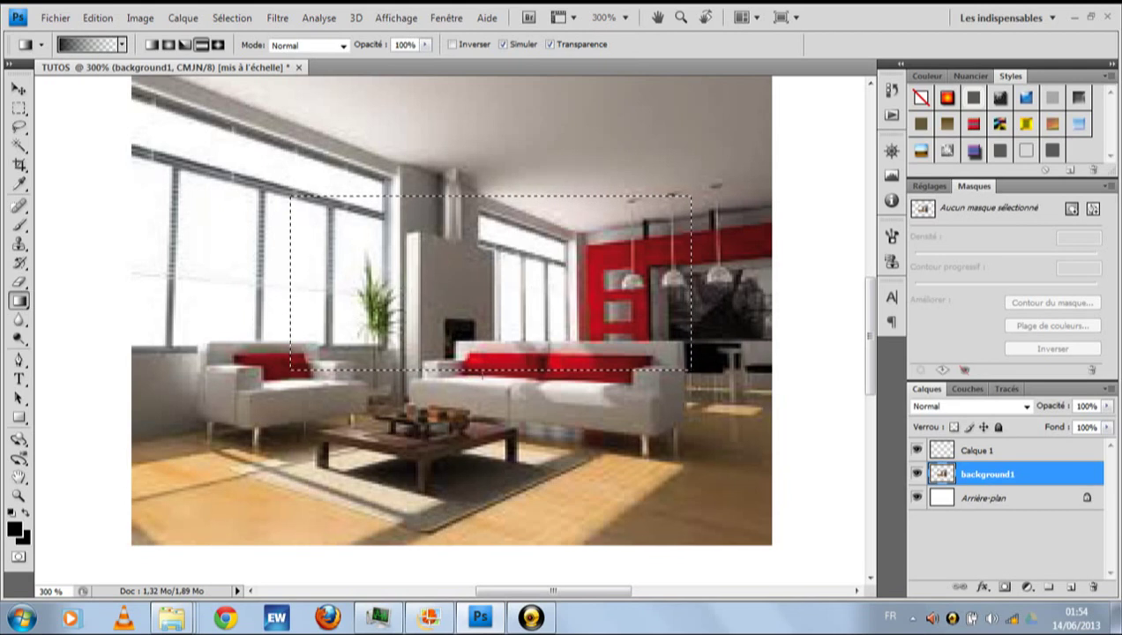
pyautogui.moveTo(479, 242); pyautogui.dragTo(480, 205)
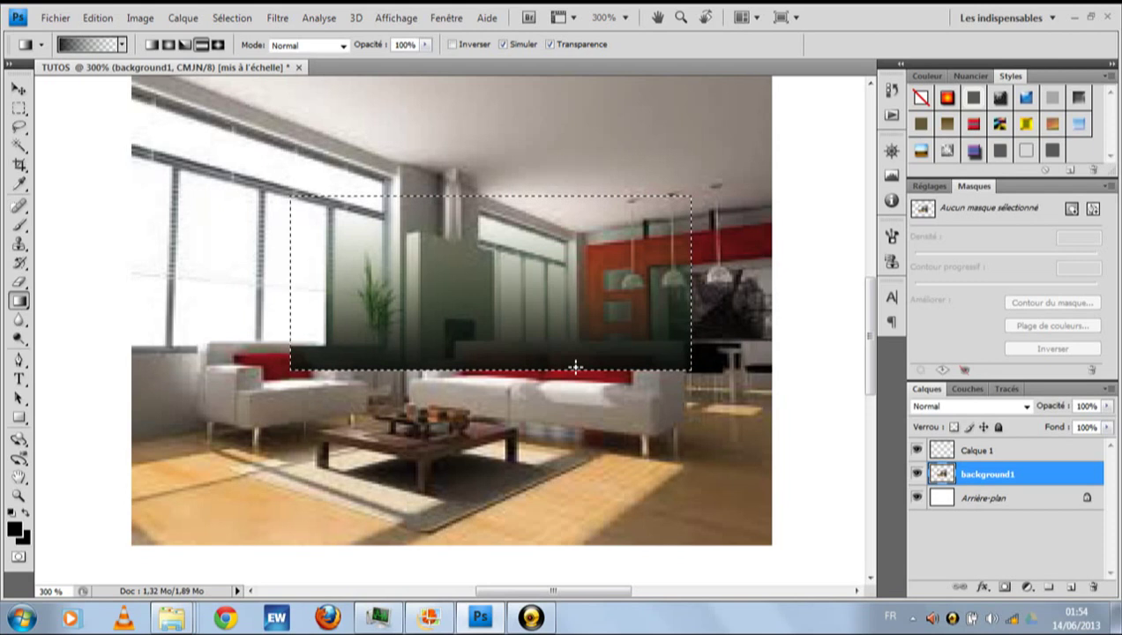
pyautogui.click(20, 299)
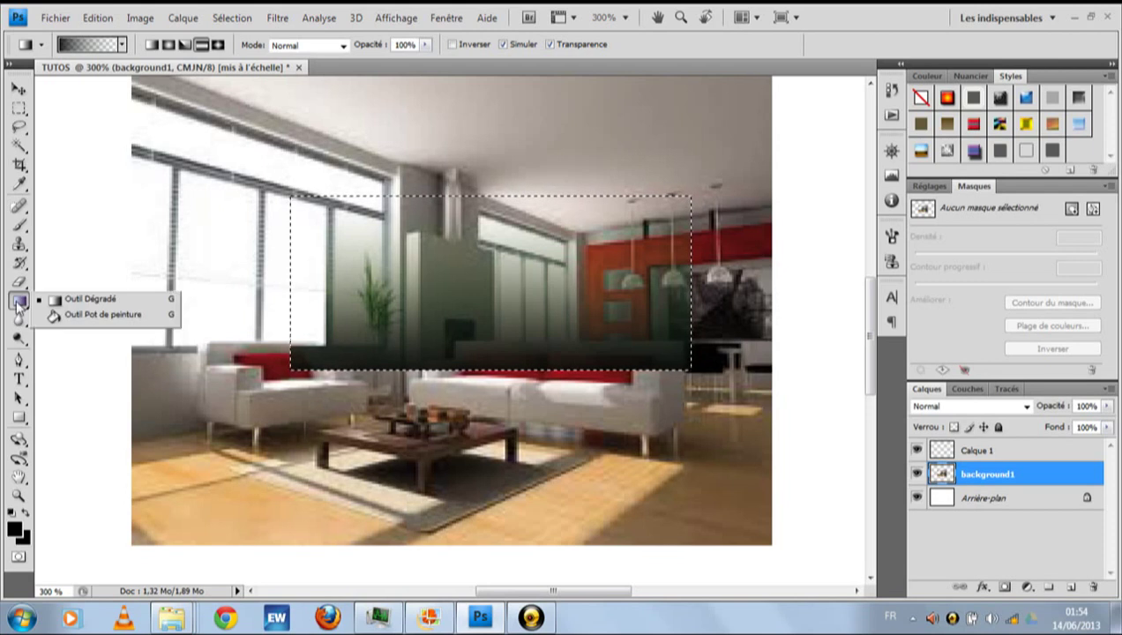
pyautogui.click(132, 314)
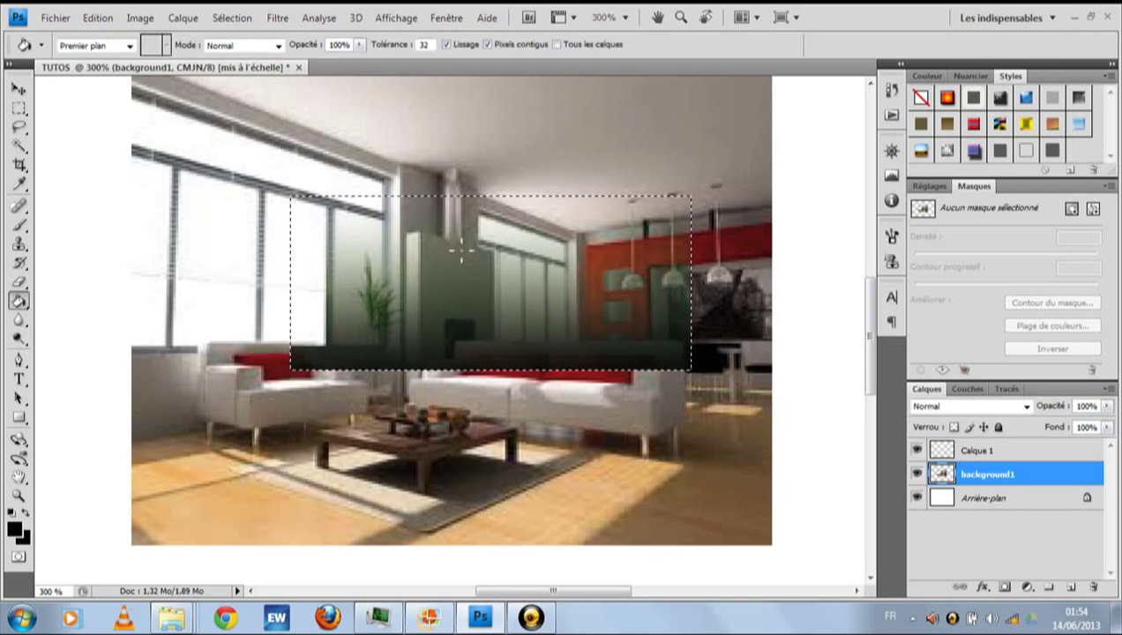
pyautogui.click(414, 245)
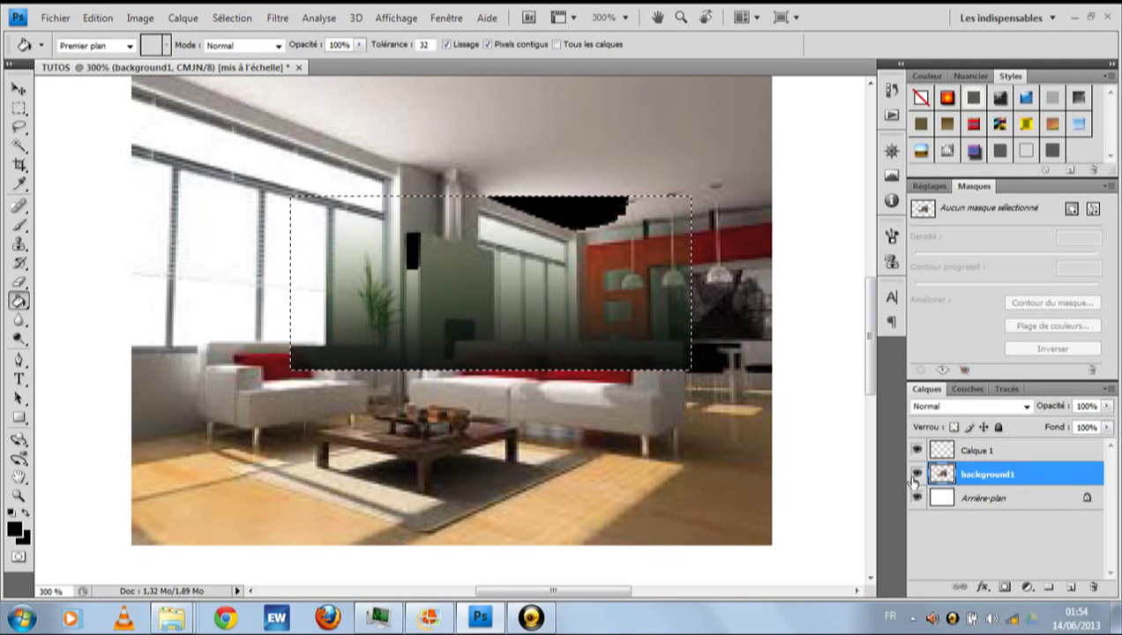
# - Undo the Paint Bucket fills and the gradient on the background1 layer
pyautogui.hotkey('ctrl', 'z')
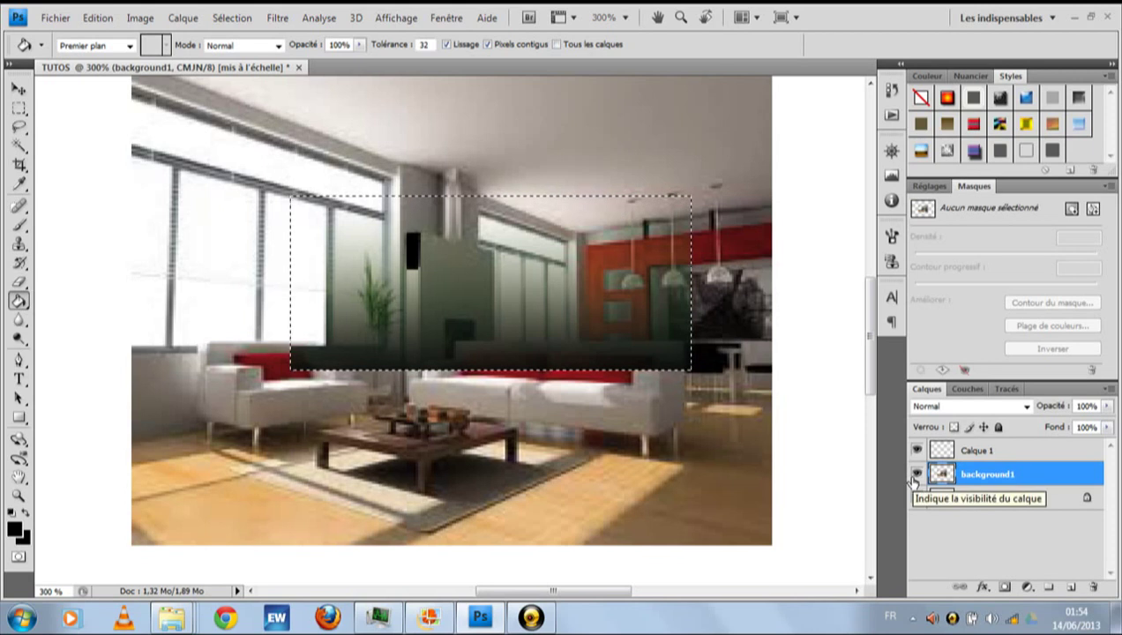
pyautogui.hotkey('ctrl', 'alt', 'z')
pyautogui.hotkey('ctrl', 'alt', 'z')
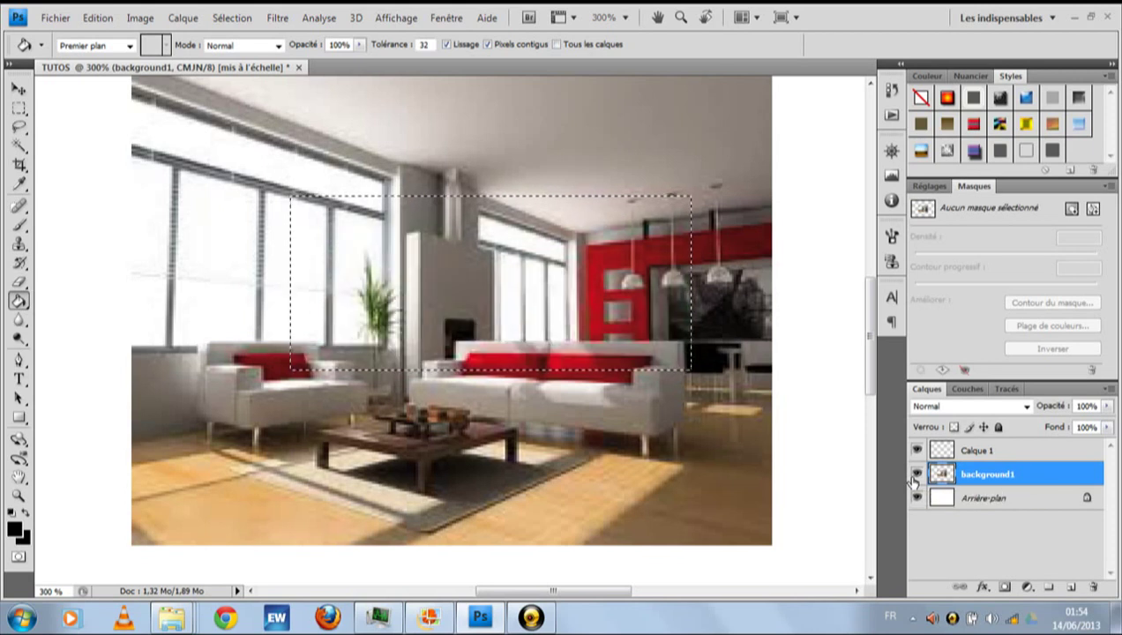
# - Create a new layer directly above background1, keeping the default name, Normal mode and 100% opacity
pyautogui.click(182, 18)
pyautogui.moveTo(211, 38)
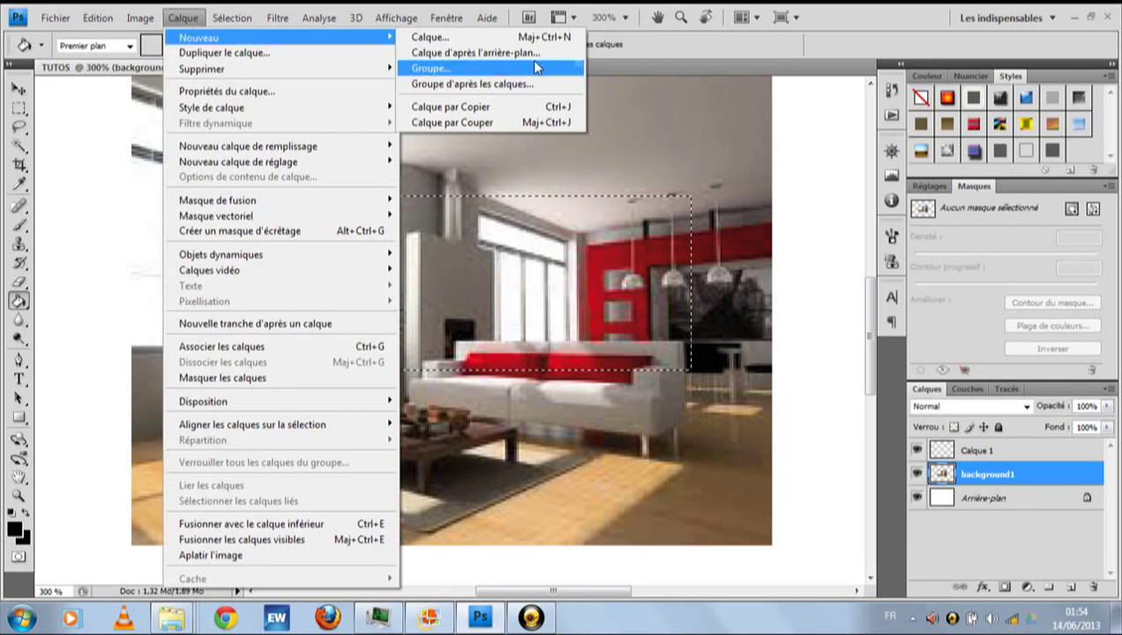
pyautogui.click(486, 39)
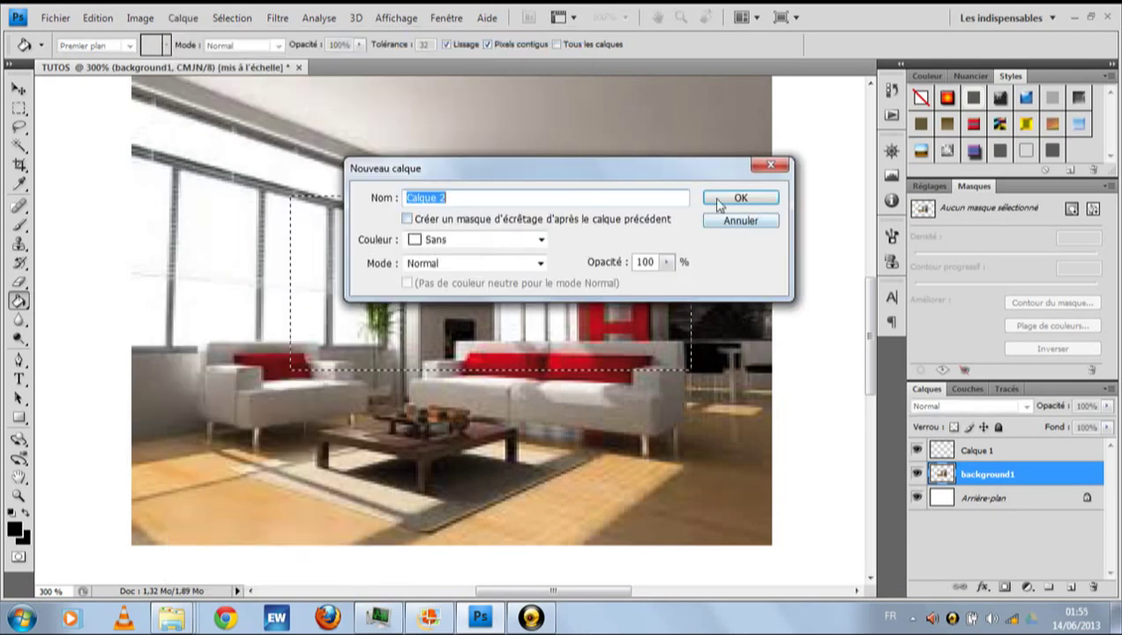
pyautogui.click(718, 202)
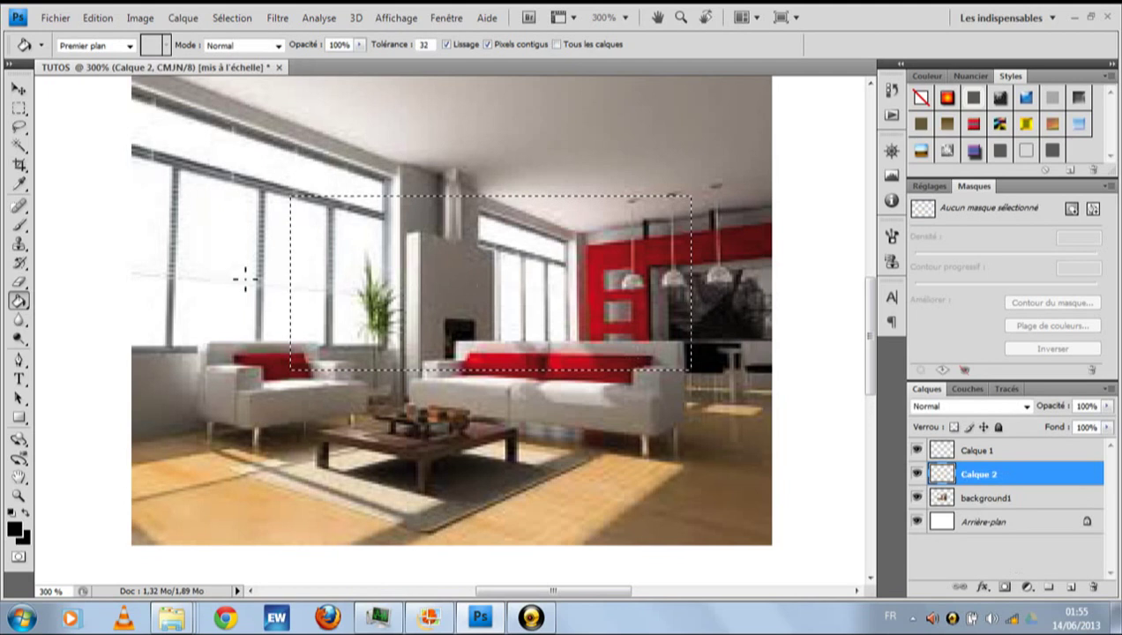
# - Fill the rectangular selection on the new layer with black using the Paint Bucket, and deselect
pyautogui.click(453, 256)
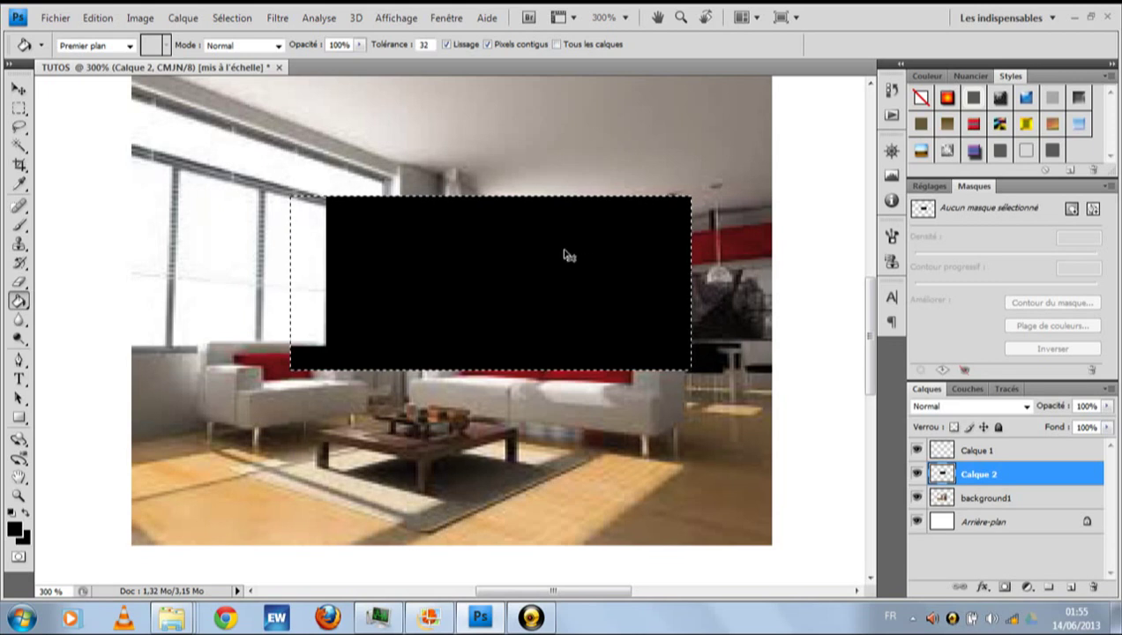
pyautogui.hotkey('ctrl', 'd')
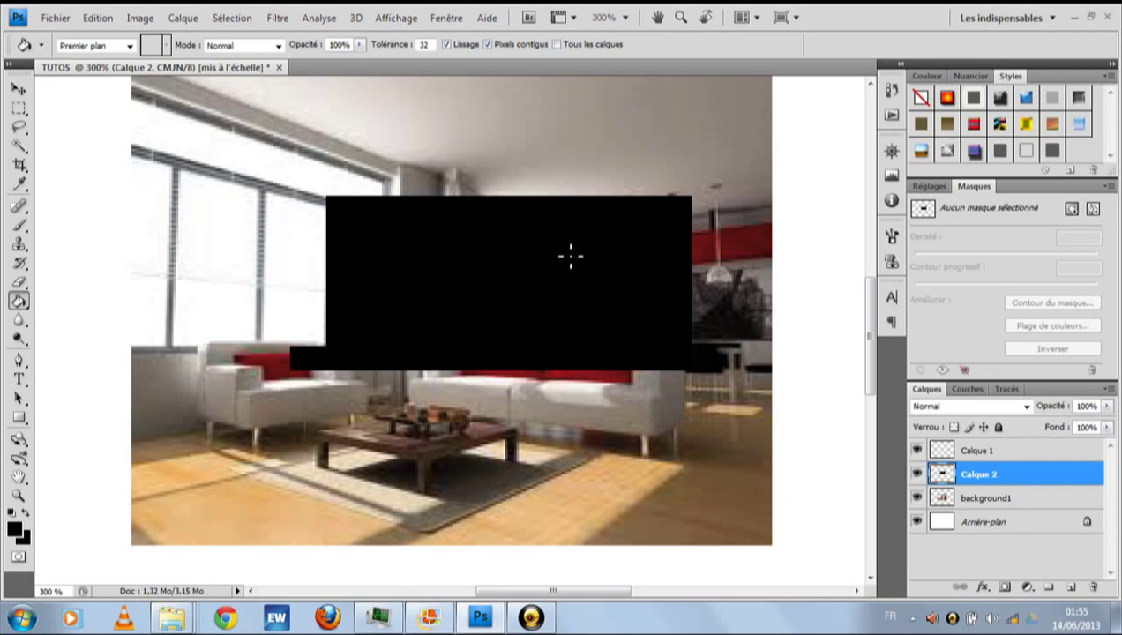
pyautogui.click(531, 617)
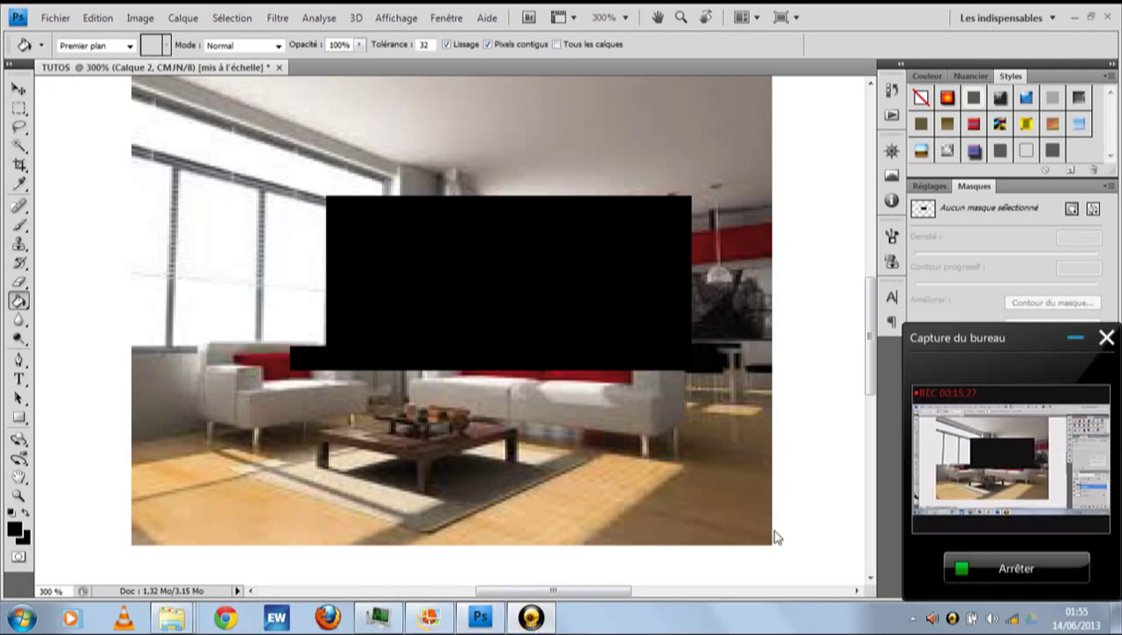